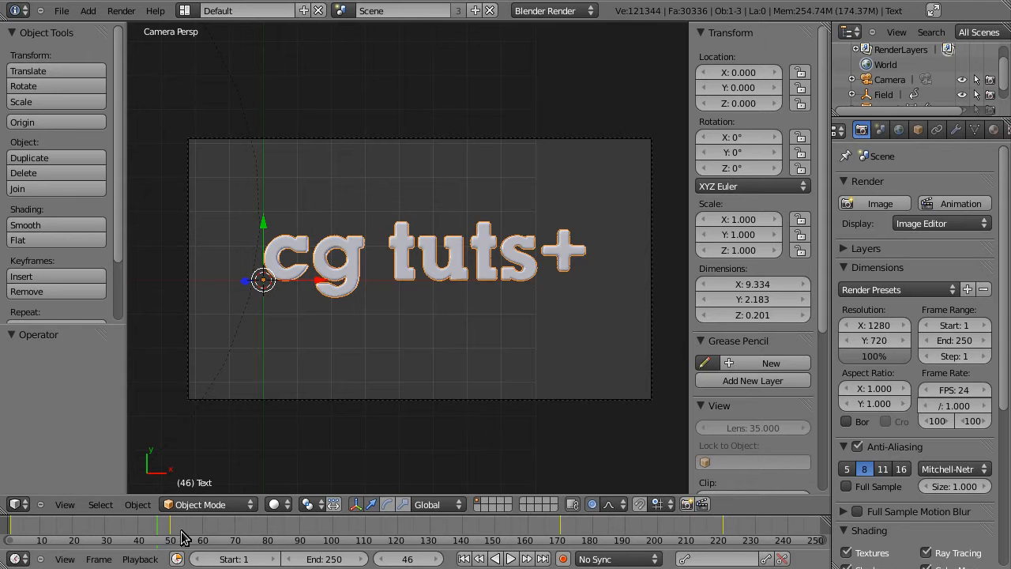
Scrub the timeline between frame 46 and frame 159 to preview how the text disintegrates.
{"action": "left_click_drag", "start_coordinate": [183, 539], "coordinate": [522, 537]}
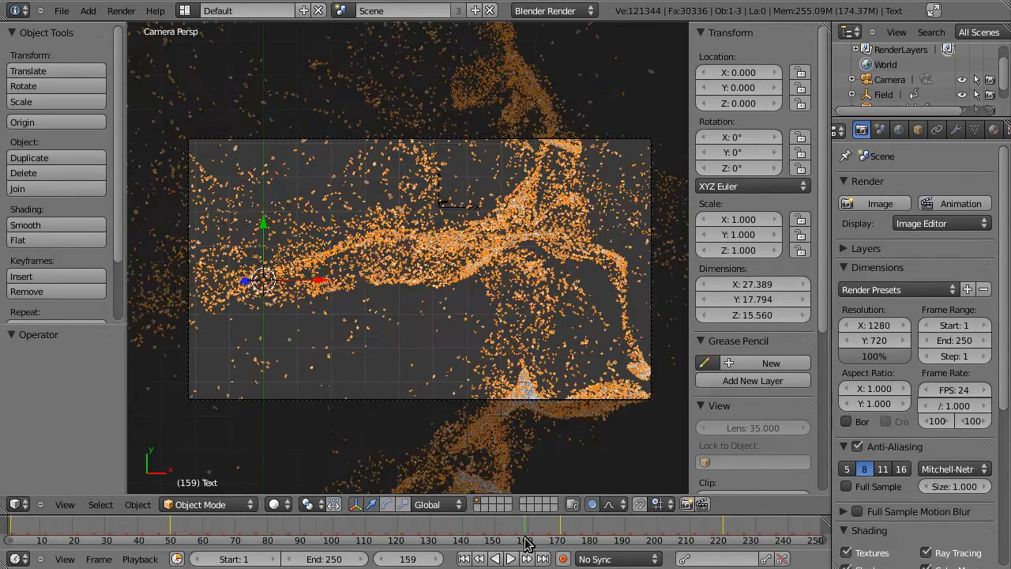
{"action": "left_click_drag", "start_coordinate": [272, 525], "coordinate": [159, 530]}
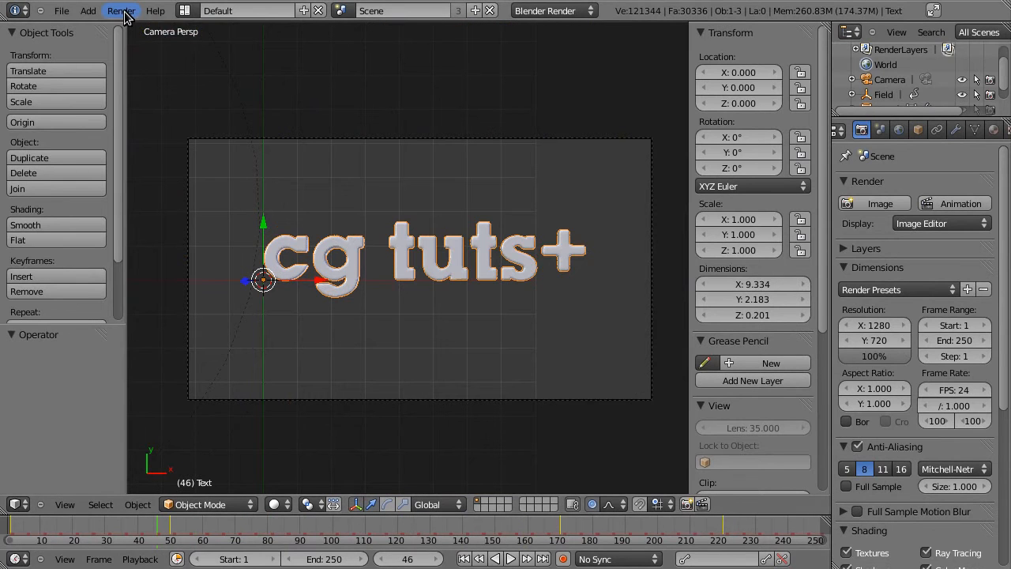
{"action": "left_click", "coordinate": [120, 10]}
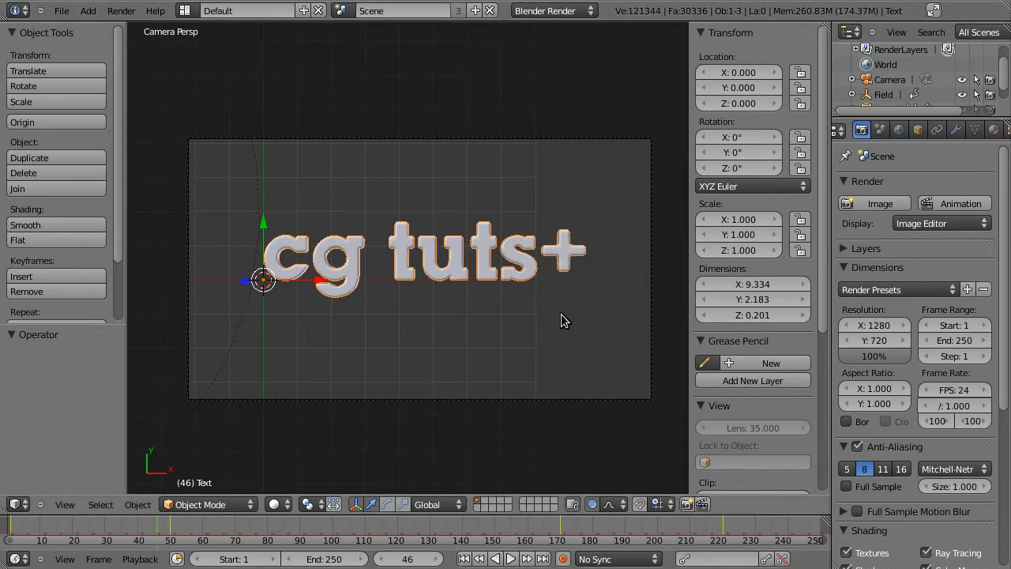
Switch to VLC media player to play the video, and return to Blender.
{"action": "key", "text": "alt+Tab"}
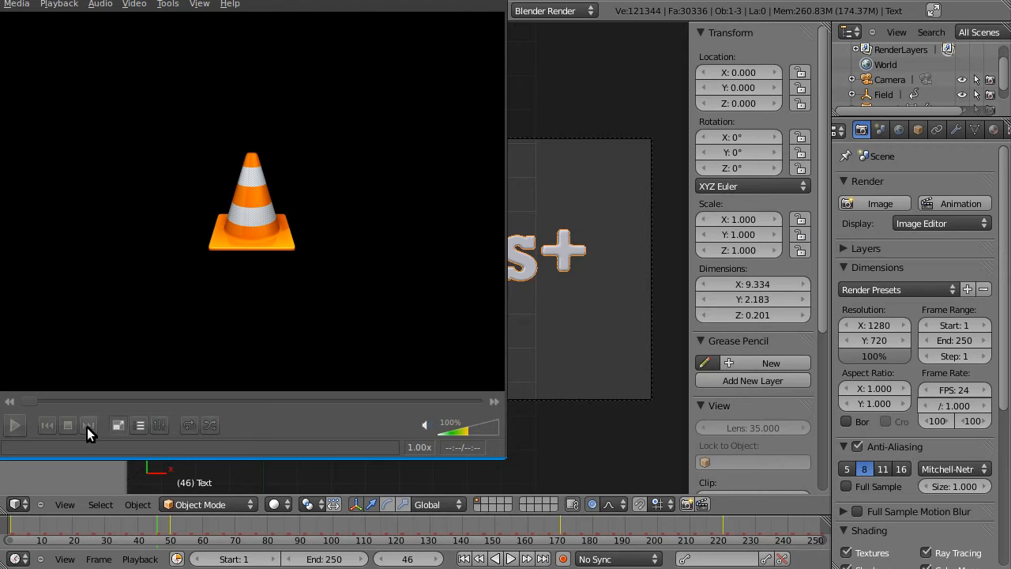
{"action": "left_click", "coordinate": [13, 426]}
{"action": "left_click", "coordinate": [605, 1]}
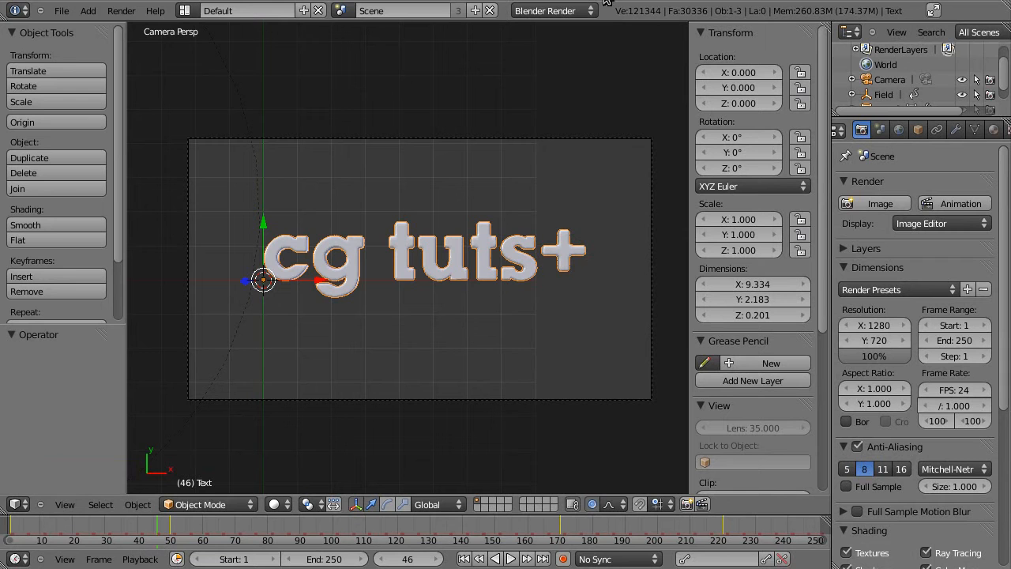
Switch the screen layout to Compositing and bring the texture list into view.
{"action": "left_click", "coordinate": [184, 10]}
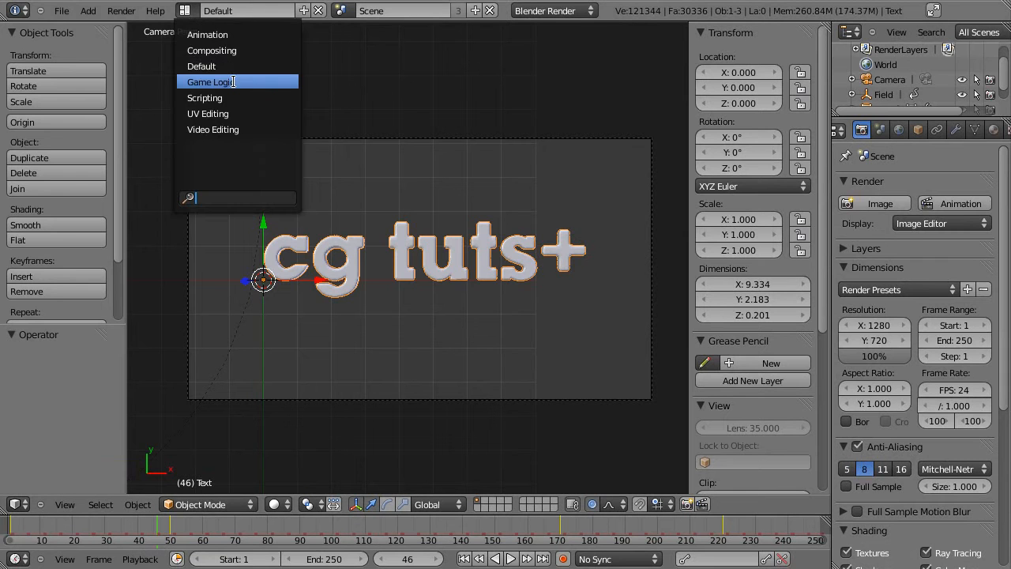
{"action": "left_click", "coordinate": [222, 50]}
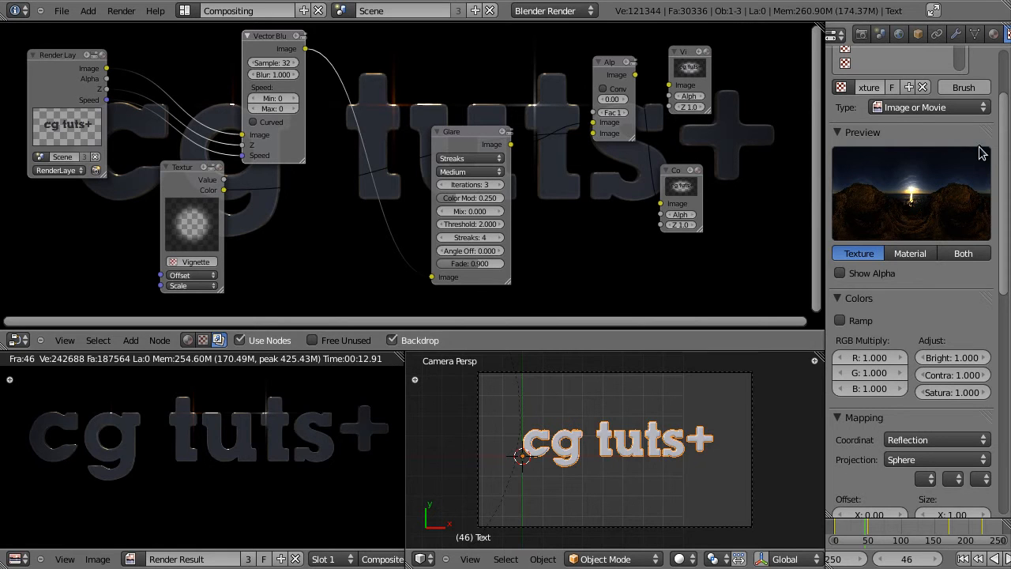
{"action": "scroll", "coordinate": [1004, 158], "scroll_direction": "up", "scroll_amount": 3}
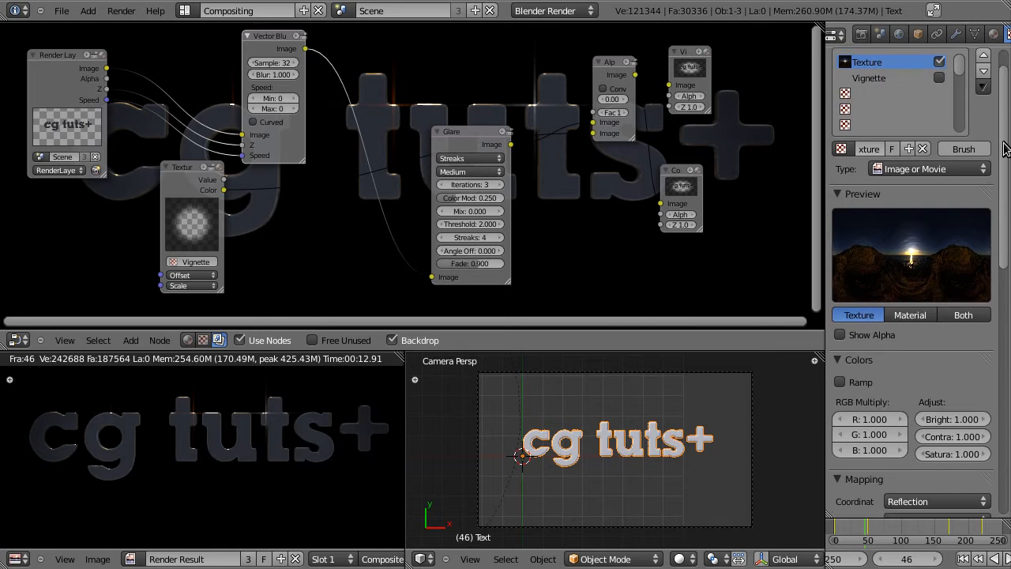
Adjust the X scale of the Vignette texture node so the vignette becomes wider.
{"action": "left_click", "coordinate": [184, 167]}
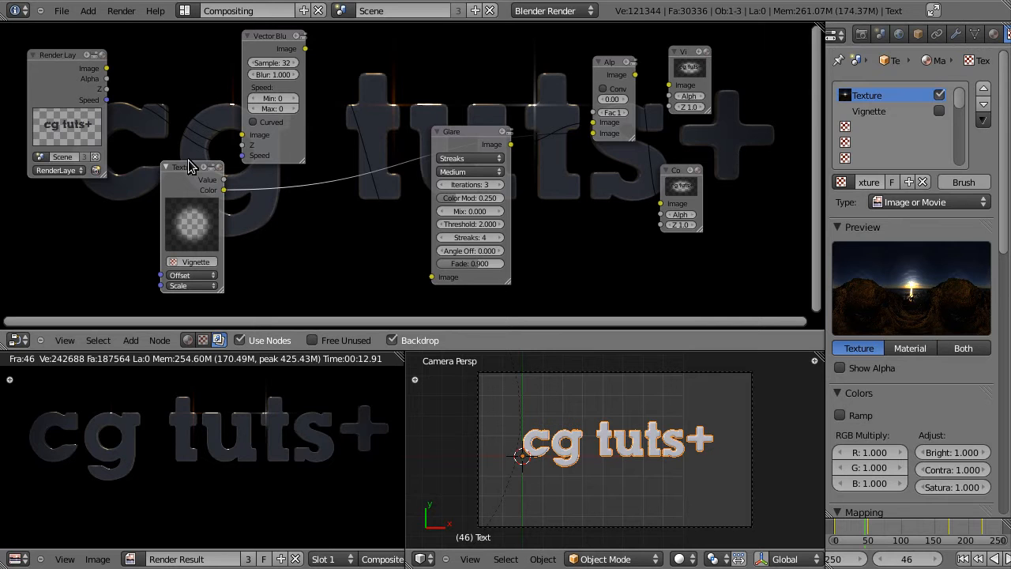
{"action": "left_click", "coordinate": [186, 286]}
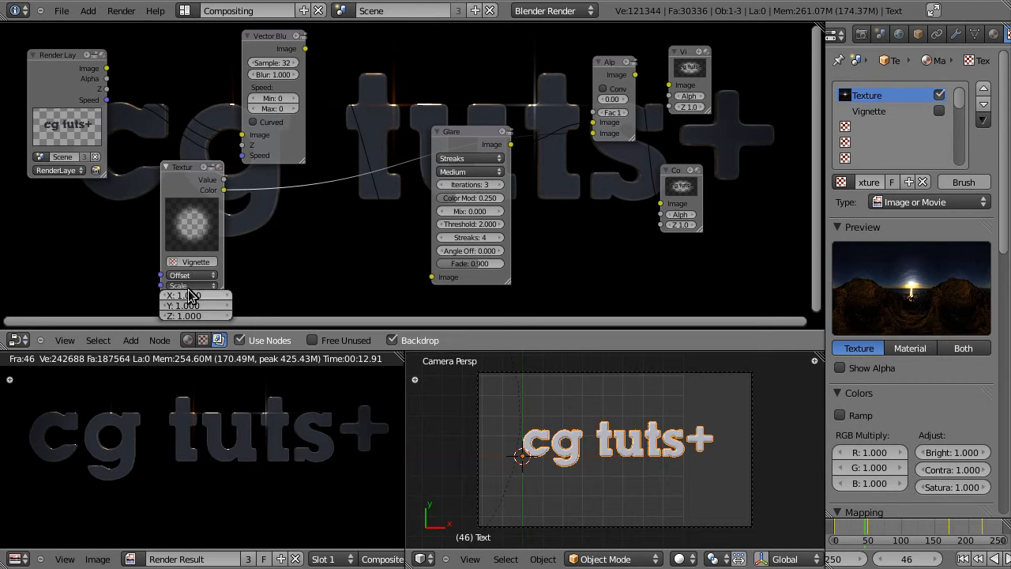
{"action": "mouse_move", "coordinate": [188, 294]}
{"action": "left_mouse_down"}
{"action": "mouse_move", "coordinate": [203, 294]}
{"action": "mouse_move", "coordinate": [172, 294]}
{"action": "mouse_move", "coordinate": [190, 295]}
{"action": "left_mouse_up"}
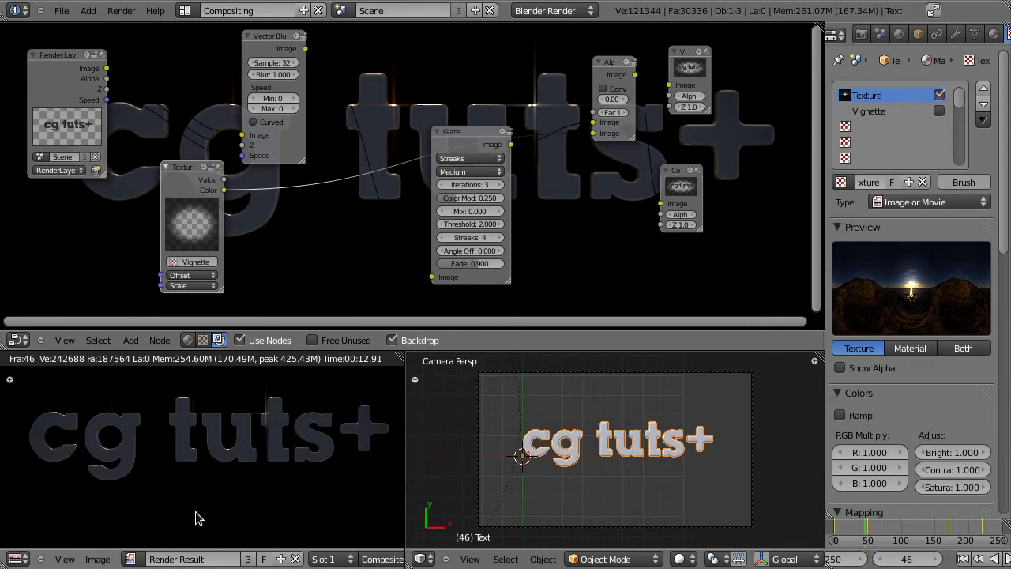
Examine the Viewer, Composite and Alpha Over nodes and the Vignette texture node's scale and offset values.
{"action": "left_click", "coordinate": [689, 63]}
{"action": "left_click", "coordinate": [674, 173]}
{"action": "left_click", "coordinate": [609, 63]}
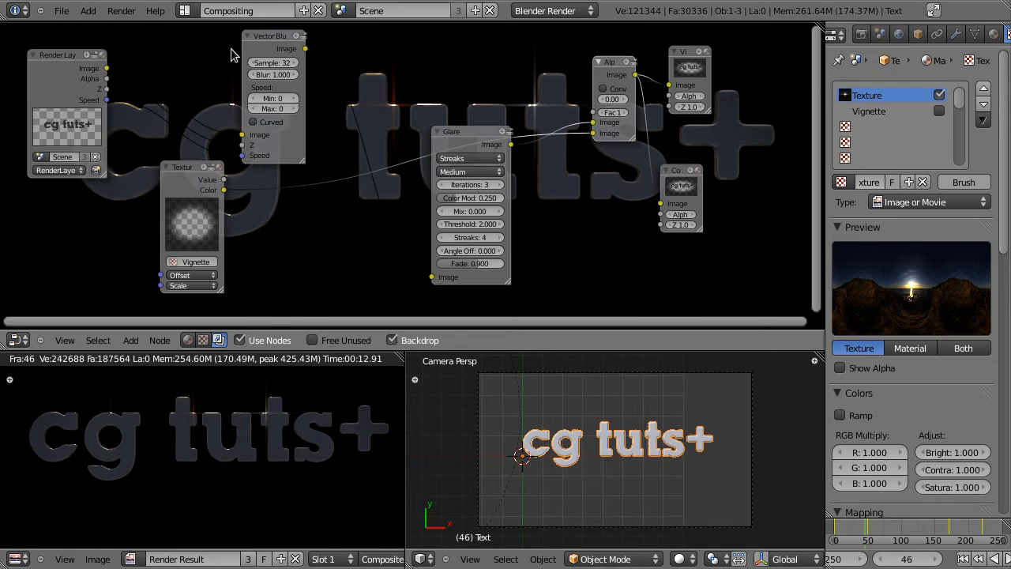
{"action": "left_click", "coordinate": [200, 289]}
{"action": "left_click", "coordinate": [197, 287]}
{"action": "left_click", "coordinate": [190, 276]}
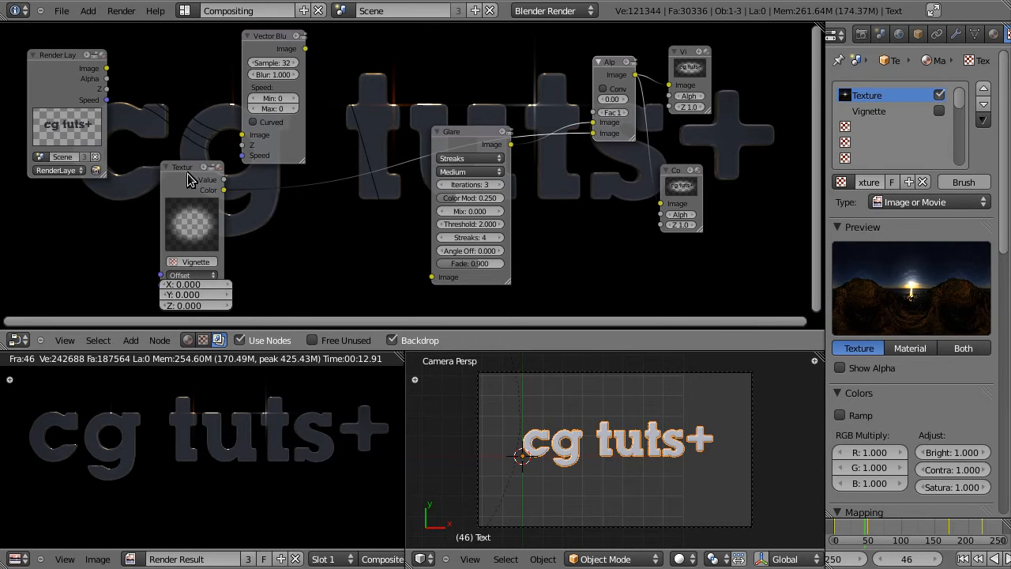
Set the X scale of the Vignette texture node to 0.8 after trying a much larger value.
{"action": "left_click", "coordinate": [192, 286]}
{"action": "left_click_drag", "start_coordinate": [197, 296], "coordinate": [332, 295]}
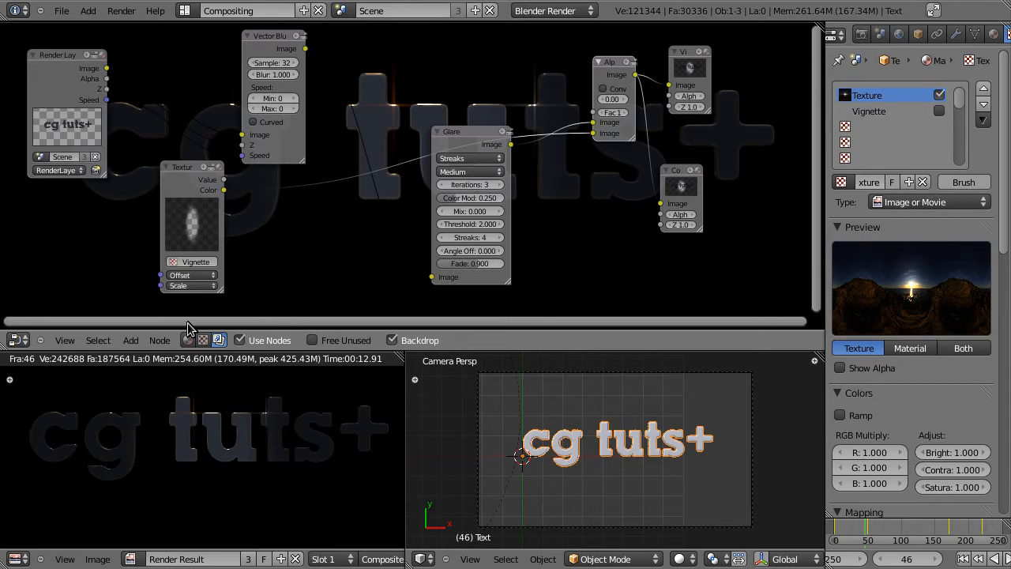
{"action": "left_click", "coordinate": [195, 286]}
{"action": "left_click_drag", "start_coordinate": [205, 295], "coordinate": [164, 295]}
{"action": "left_click", "coordinate": [195, 295]}
{"action": "type", "text": "0.8"}
{"action": "key", "text": "Return"}
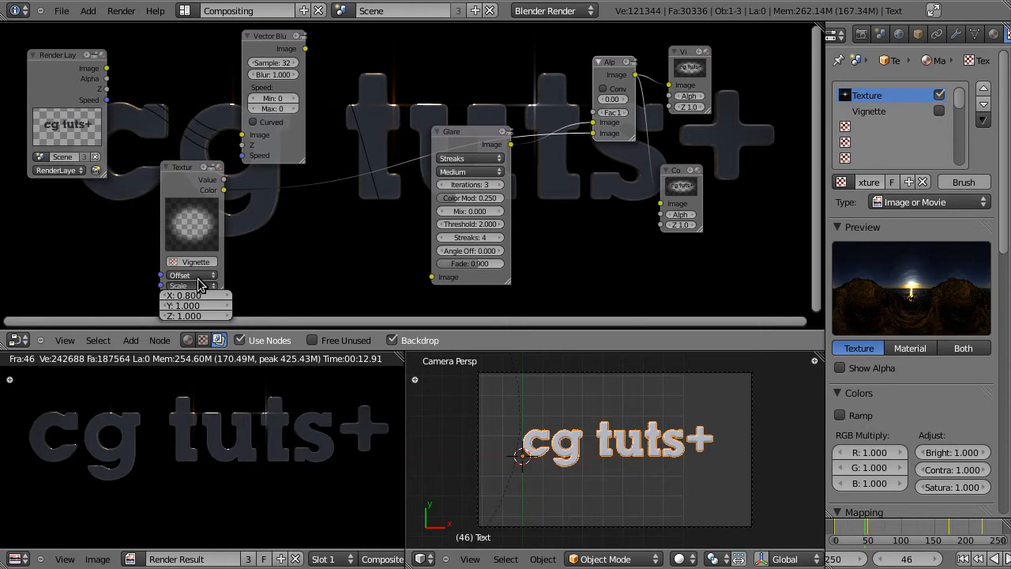
Move the Vignette texture node slightly away from the Vector Blur node and return to the Default screen layout.
{"action": "left_click_drag", "start_coordinate": [186, 173], "coordinate": [161, 187]}
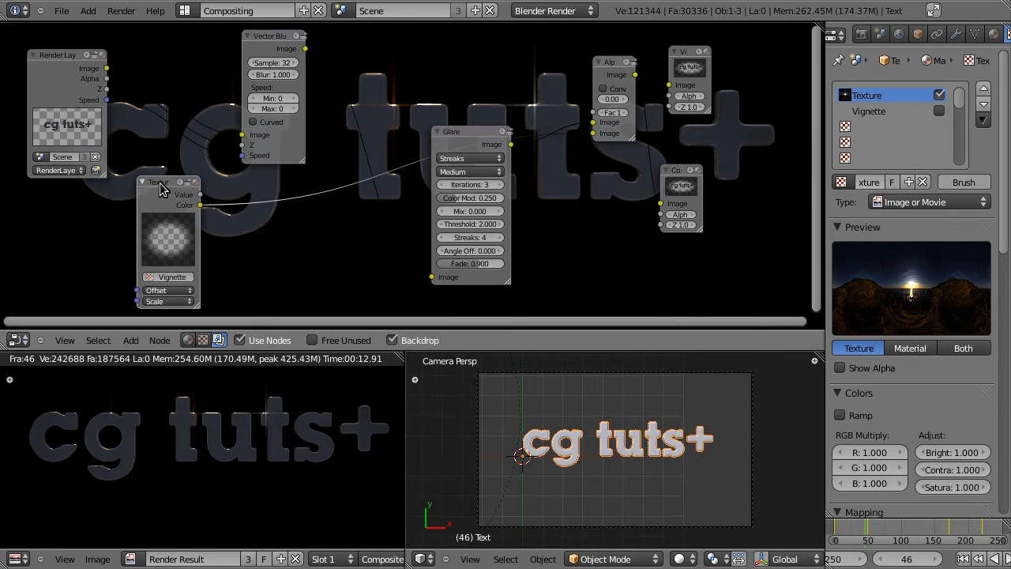
{"action": "left_click", "coordinate": [186, 10]}
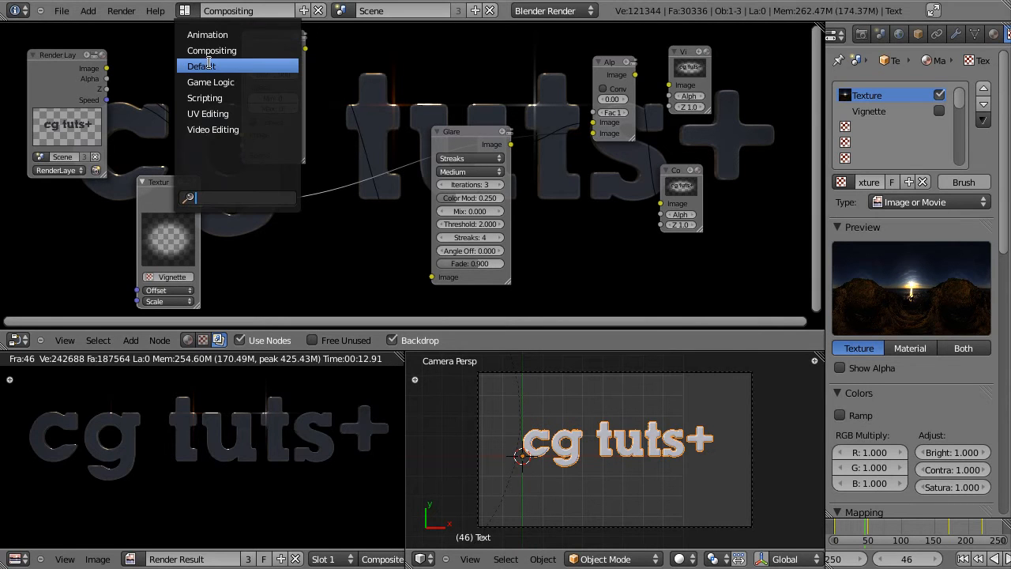
{"action": "left_click", "coordinate": [202, 65]}
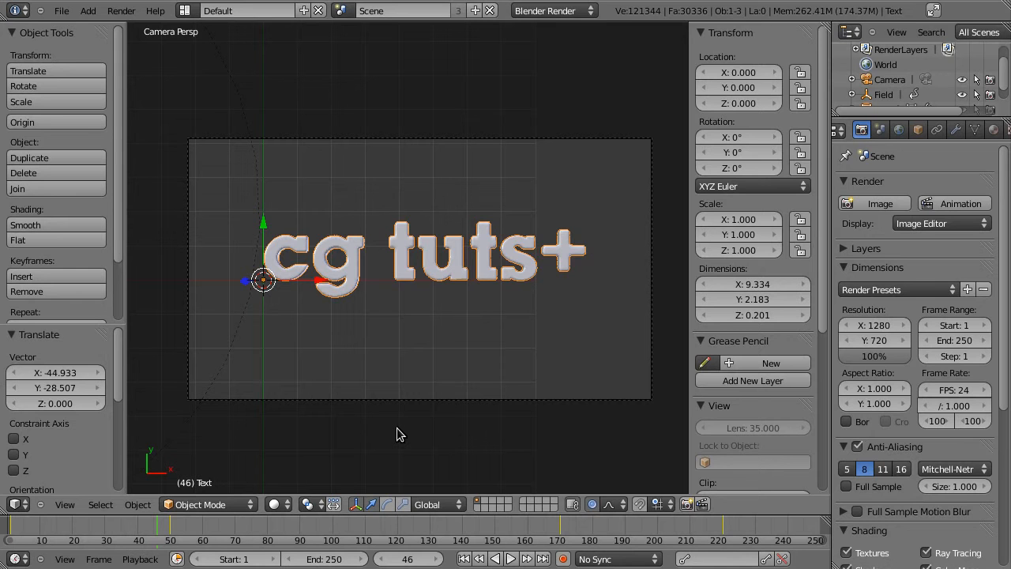
Render a still image of frame 217 to check the scattered particles, and close the render.
{"action": "left_click", "coordinate": [708, 531]}
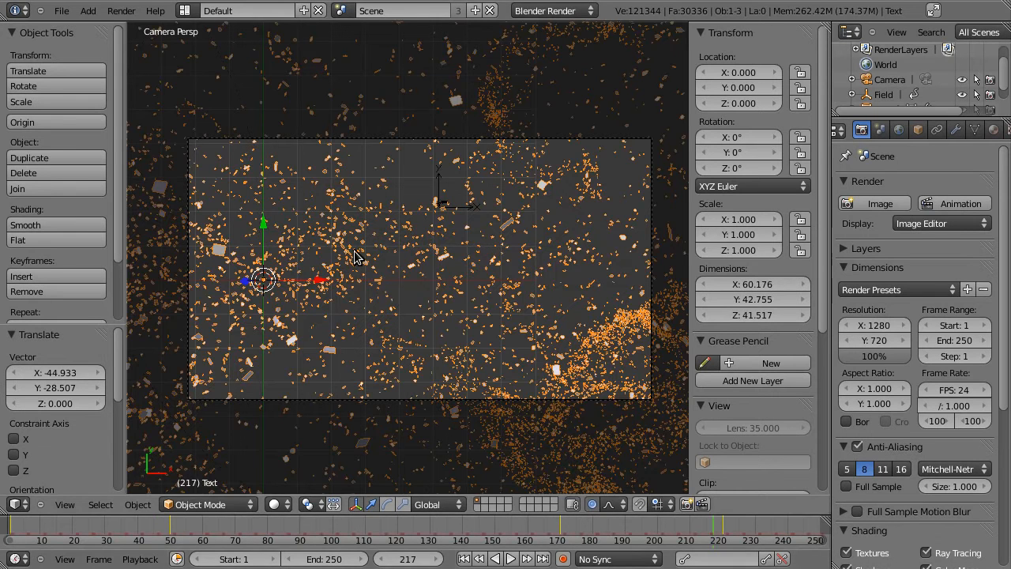
{"action": "left_click", "coordinate": [123, 11]}
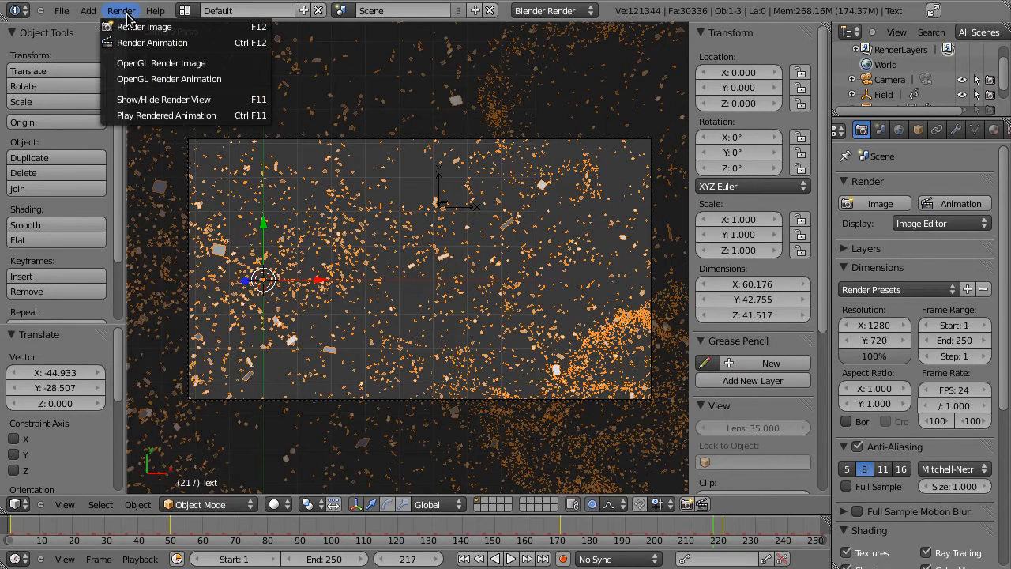
{"action": "left_click", "coordinate": [133, 26]}
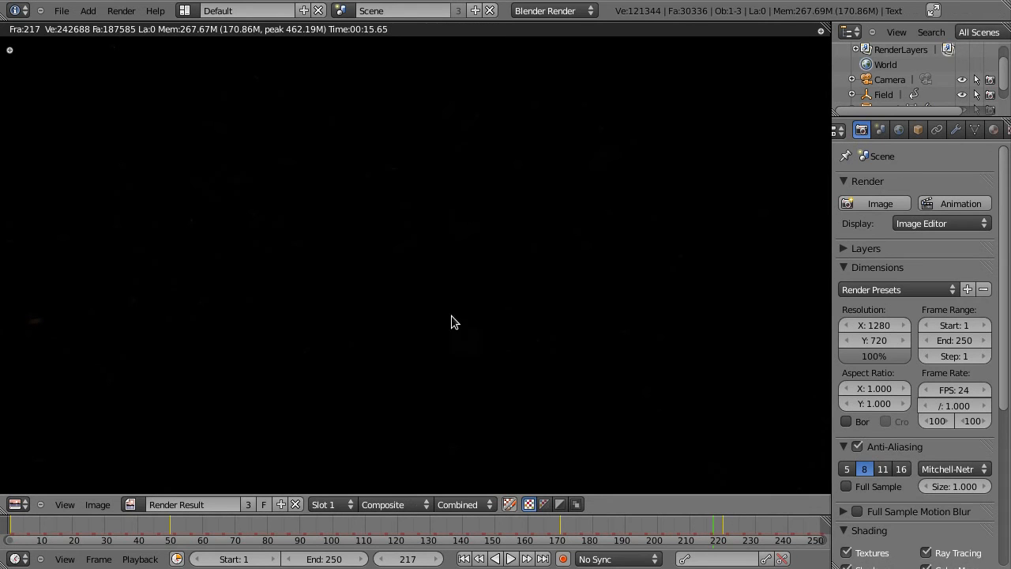
{"action": "key", "text": "Escape"}
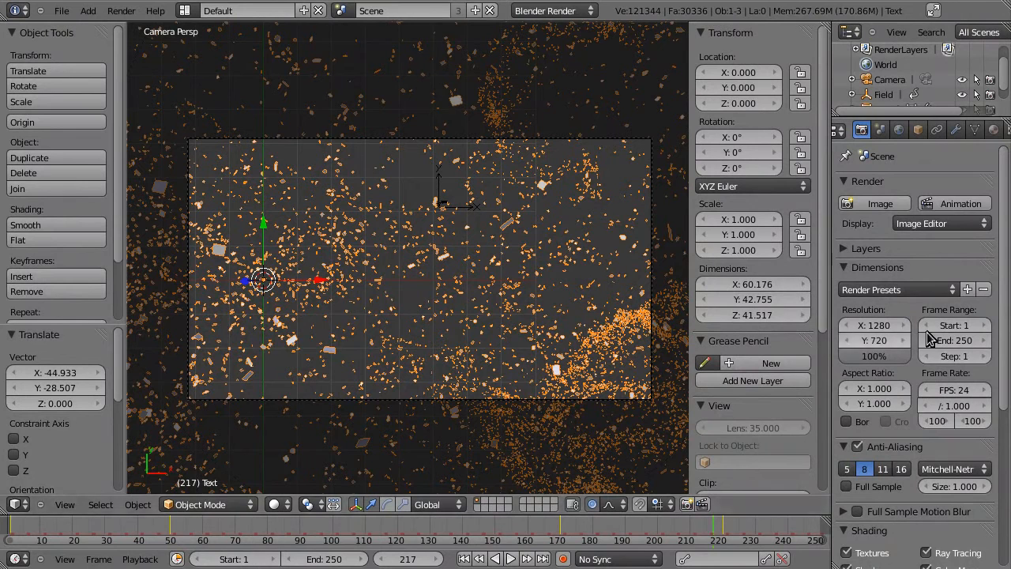
Examine the text material's shading and transparency settings, including its alpha, at frame 217.
{"action": "left_click", "coordinate": [994, 129]}
{"action": "scroll", "coordinate": [987, 253], "scroll_direction": "down", "scroll_amount": 5}
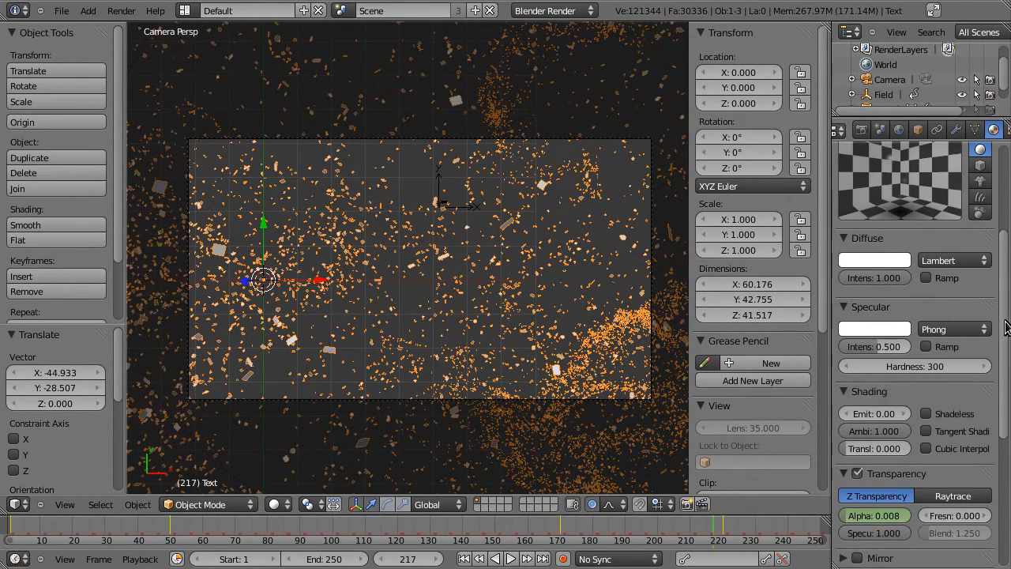
{"action": "scroll", "coordinate": [947, 347], "scroll_direction": "down", "scroll_amount": 4}
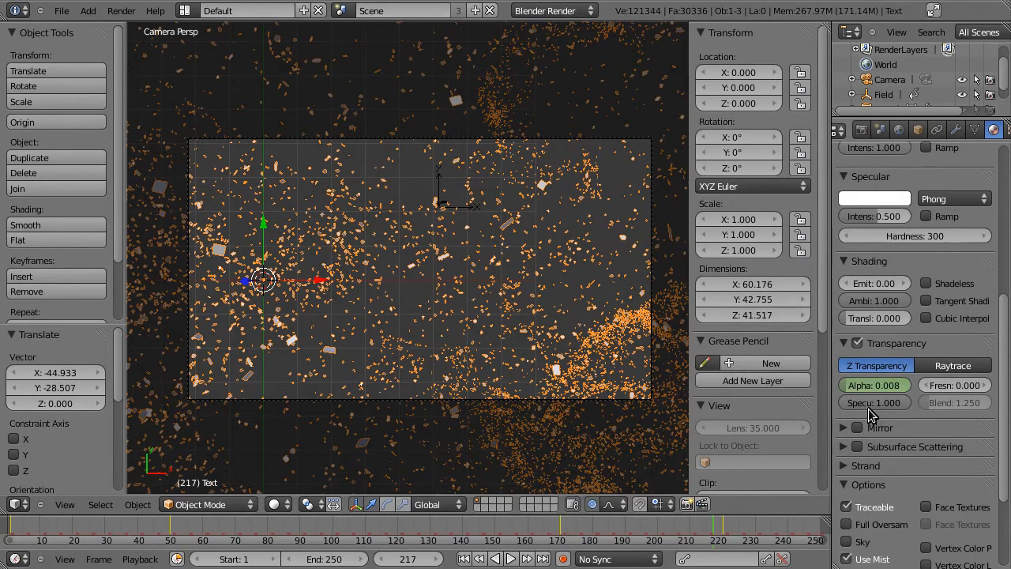
Add a Spot lamp at the scene origin at frame 44, working in the right orthographic view.
{"action": "left_click", "coordinate": [151, 531]}
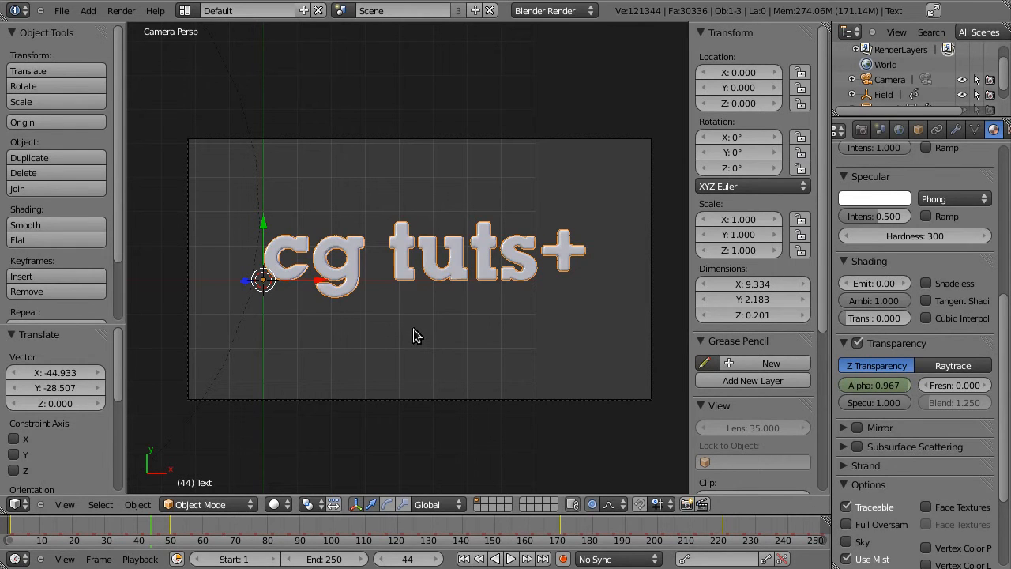
{"action": "key", "text": "KP_3"}
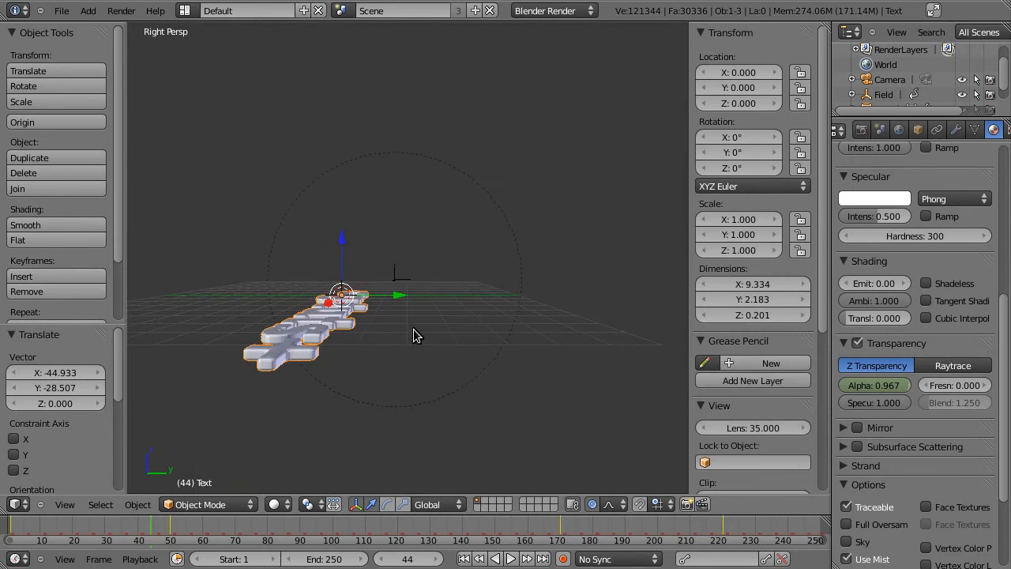
{"action": "key", "text": "KP_1"}
{"action": "key", "text": "KP_3"}
{"action": "key", "text": "KP_5"}
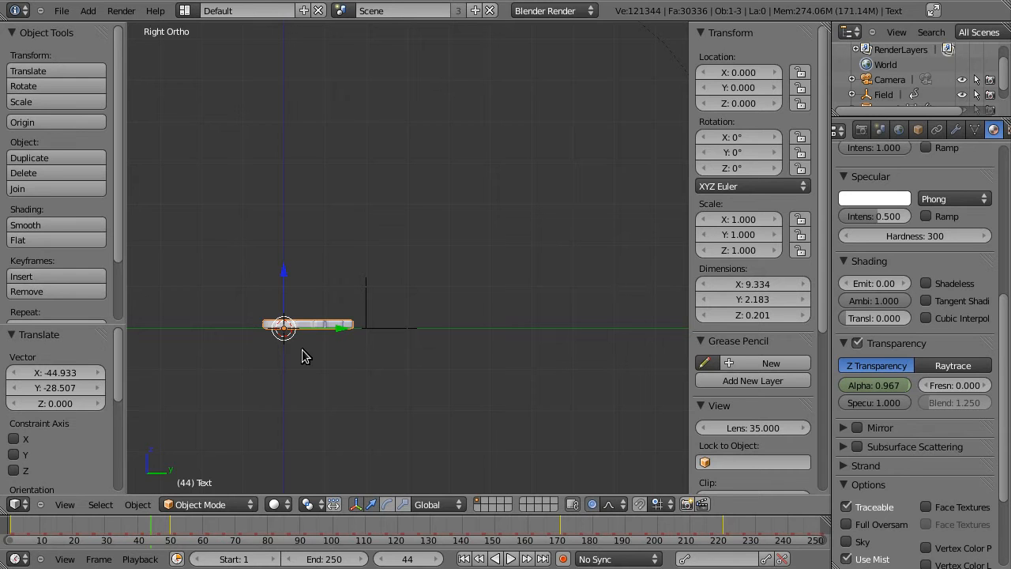
{"action": "key", "text": "shift+a"}
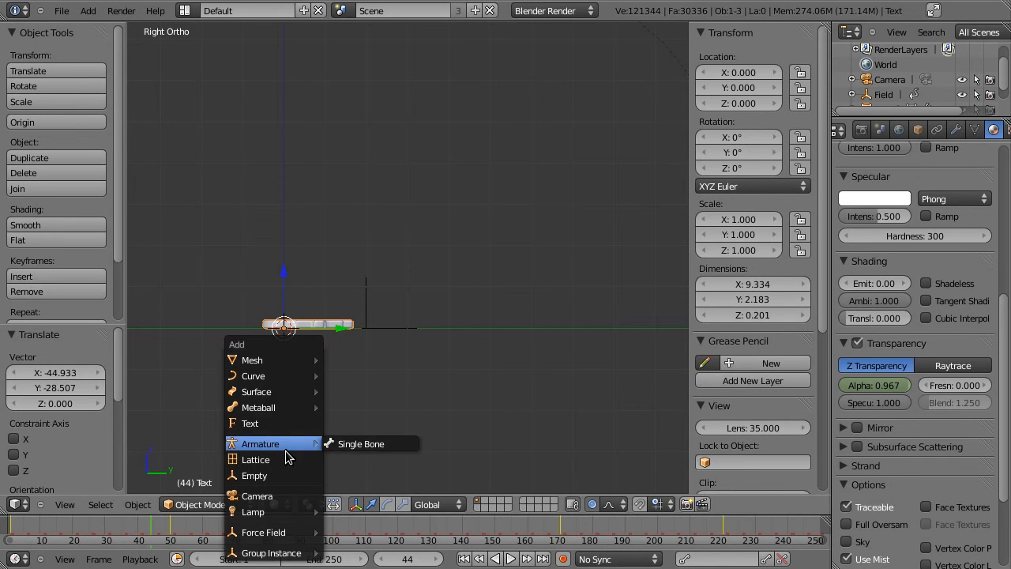
{"action": "mouse_move", "coordinate": [275, 513]}
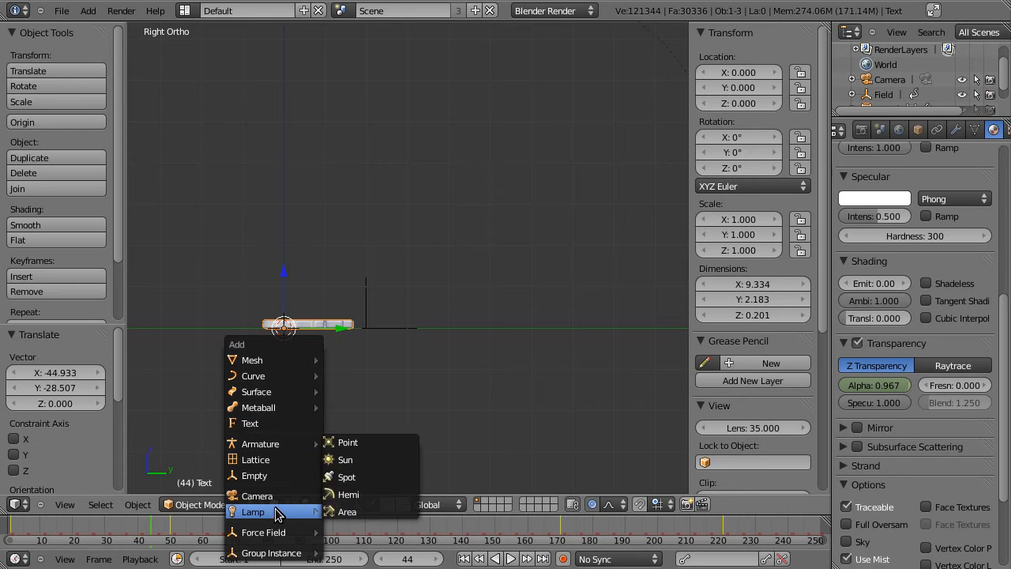
{"action": "left_click", "coordinate": [356, 480]}
{"action": "scroll", "coordinate": [371, 396], "scroll_direction": "down", "scroll_amount": 8}
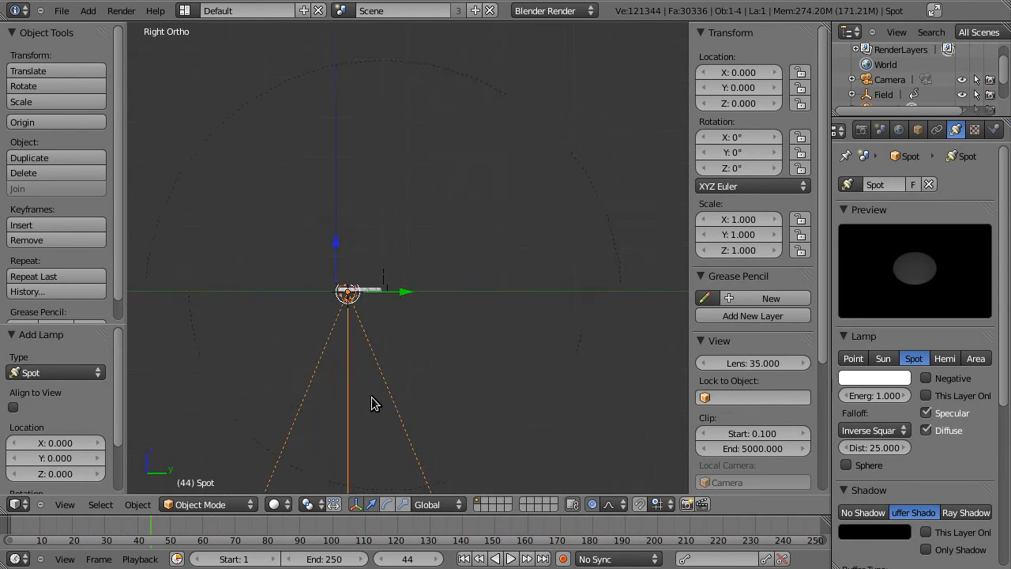
{"action": "scroll", "coordinate": [392, 311], "scroll_direction": "down", "scroll_amount": 3}
{"action": "scroll", "coordinate": [420, 328], "scroll_direction": "up", "scroll_amount": 10}
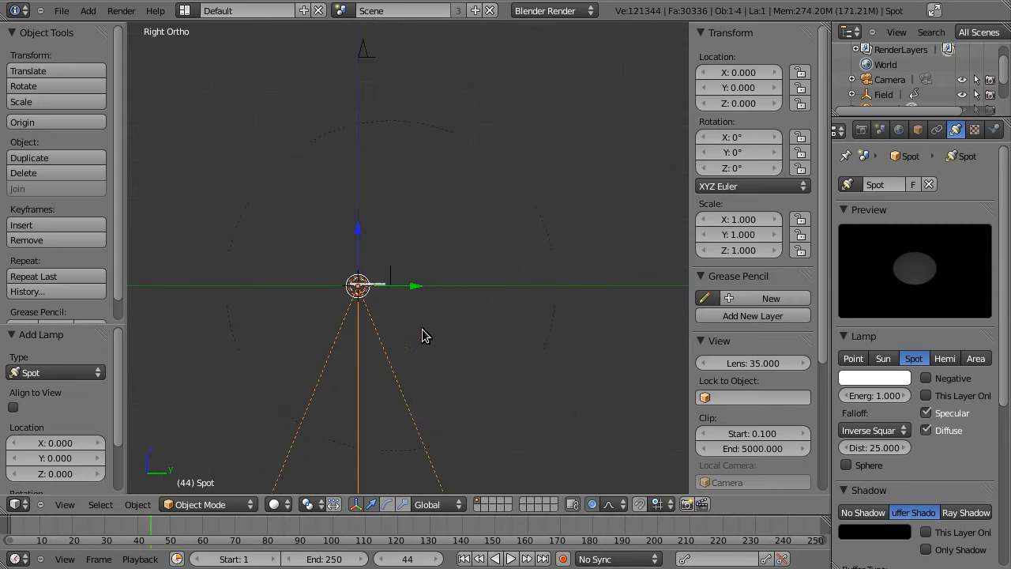
Go to frame 138 and lower the spot lamp beneath the particles to about Z -0.551.
{"action": "left_click", "coordinate": [390, 537]}
{"action": "left_click_drag", "start_coordinate": [390, 537], "coordinate": [456, 529]}
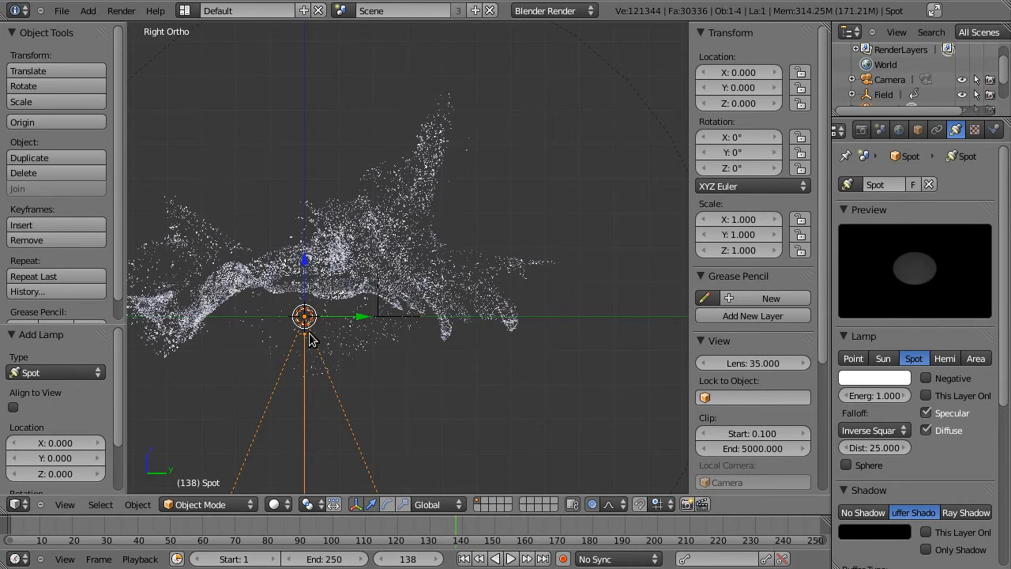
{"action": "key", "text": "g"}
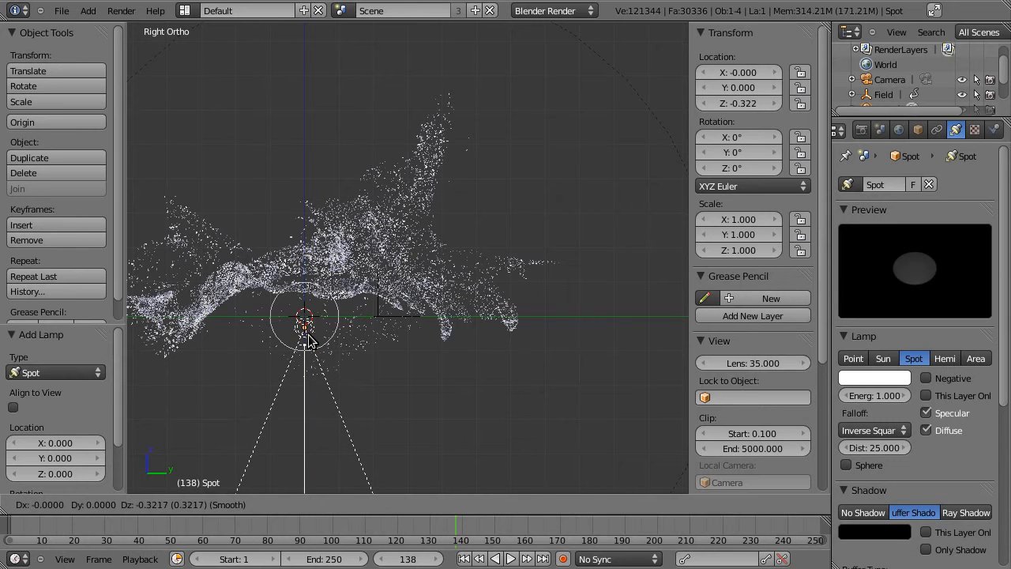
{"action": "left_click", "coordinate": [308, 339]}
{"action": "key", "text": "g"}
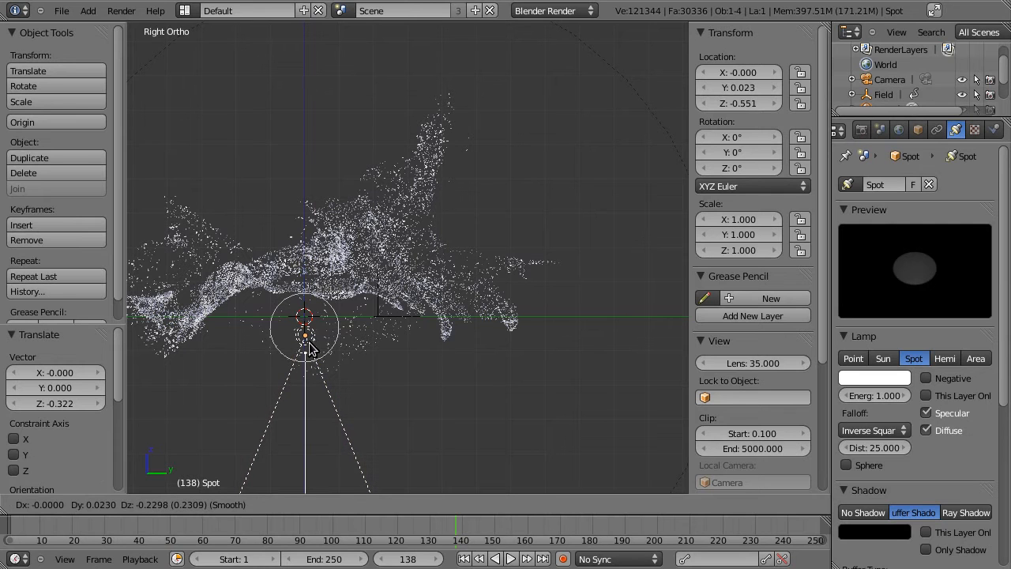
{"action": "left_click", "coordinate": [307, 347]}
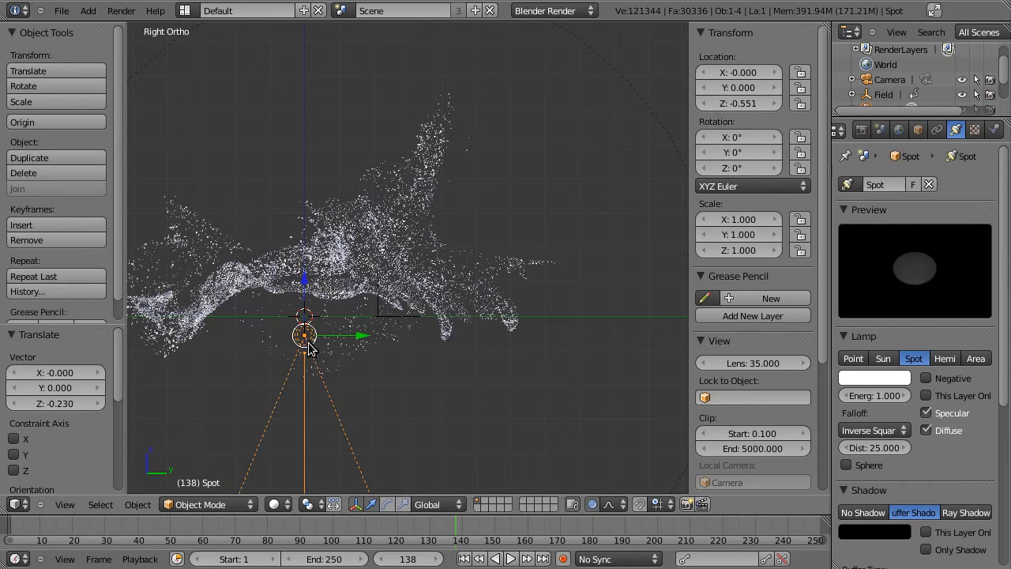
Widen the spot lamp's cone by setting its spot shape size to 174°.
{"action": "scroll", "coordinate": [417, 415], "scroll_direction": "down", "scroll_amount": 2}
{"action": "scroll", "coordinate": [430, 411], "scroll_direction": "down", "scroll_amount": 2}
{"action": "scroll", "coordinate": [435, 410], "scroll_direction": "up", "scroll_amount": 1}
{"action": "scroll", "coordinate": [435, 410], "scroll_direction": "down", "scroll_amount": 1}
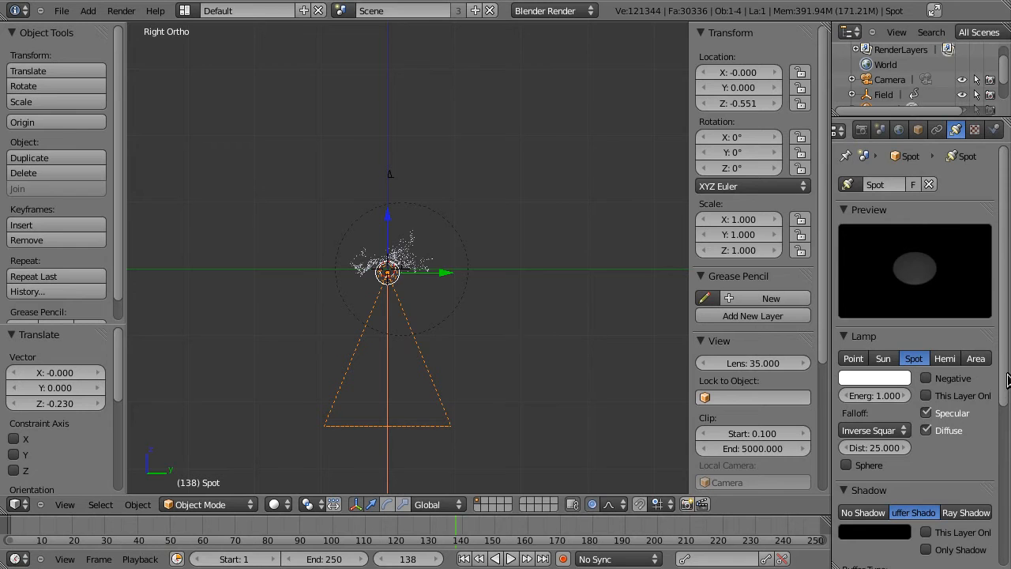
{"action": "scroll", "coordinate": [1006, 400], "scroll_direction": "down", "scroll_amount": 1}
{"action": "scroll", "coordinate": [1006, 400], "scroll_direction": "down", "scroll_amount": 7}
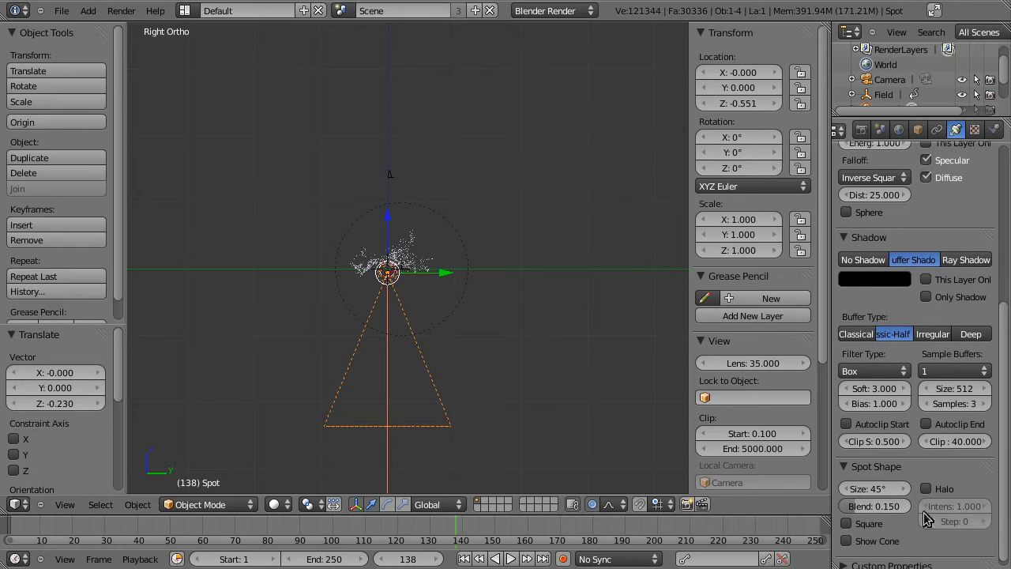
{"action": "left_click_drag", "start_coordinate": [883, 494], "coordinate": [1010, 493]}
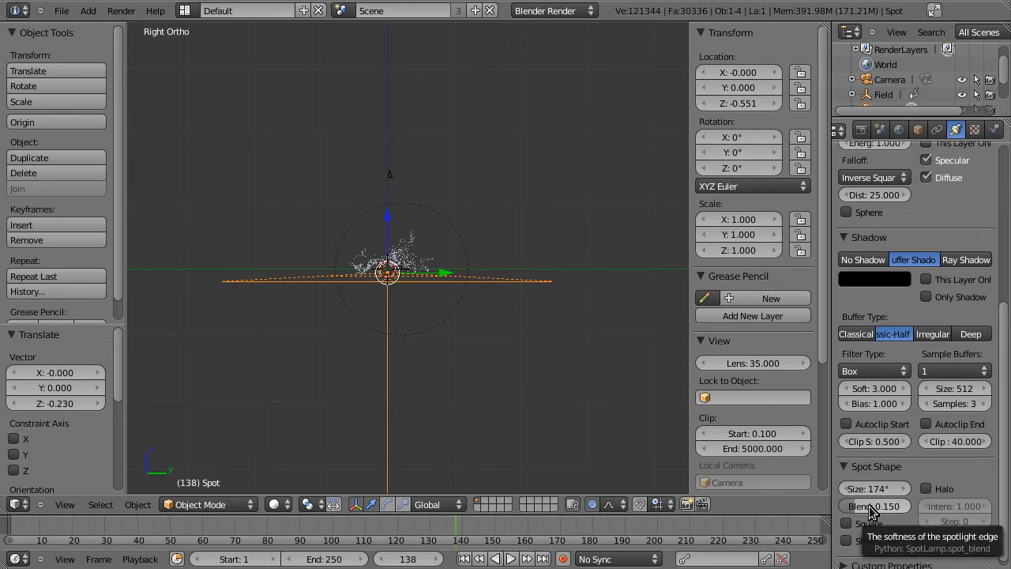
At frame 173, set the spot lamp's distance to 100 and its cone size to 176°.
{"action": "scroll", "coordinate": [514, 373], "scroll_direction": "up", "scroll_amount": 8}
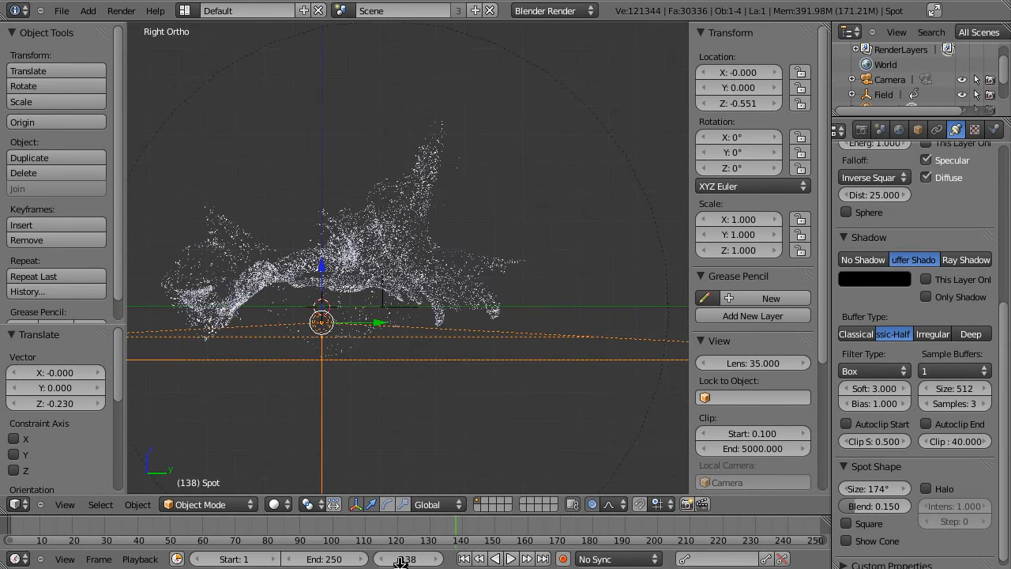
{"action": "left_click_drag", "start_coordinate": [488, 527], "coordinate": [567, 531]}
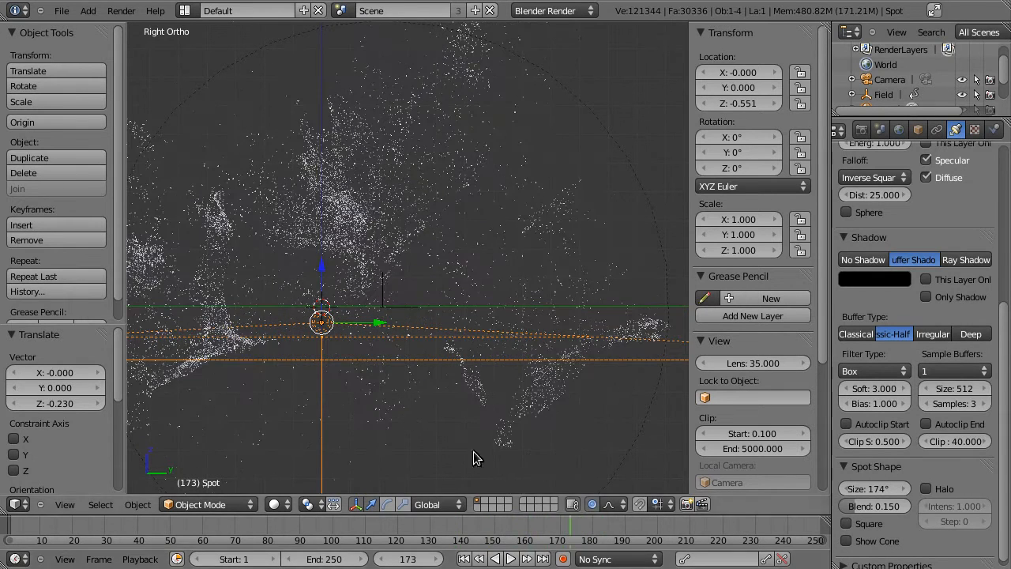
{"action": "left_click", "coordinate": [872, 195]}
{"action": "type", "text": "100"}
{"action": "key", "text": "Return"}
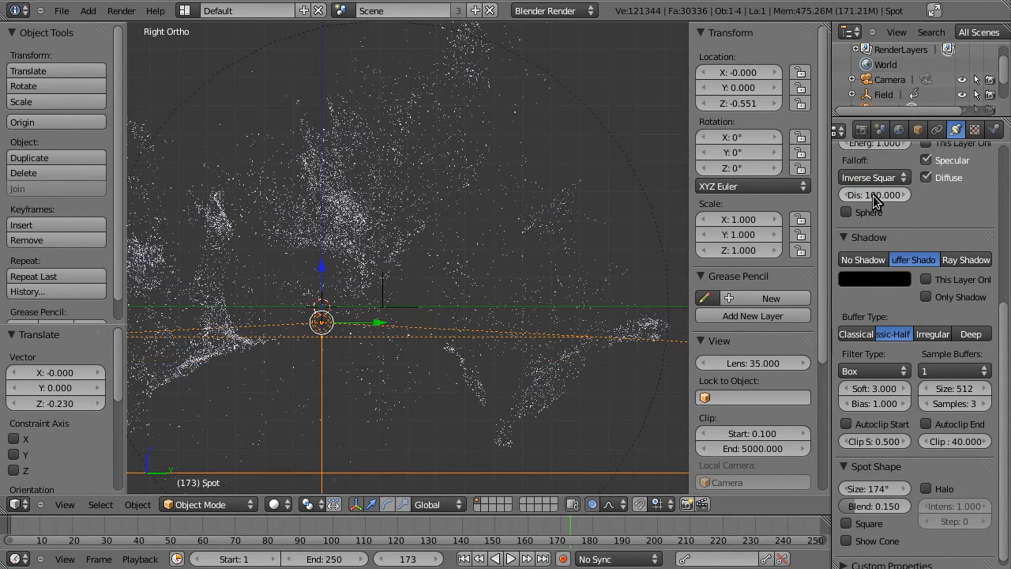
{"action": "scroll", "coordinate": [498, 314], "scroll_direction": "down", "scroll_amount": 2}
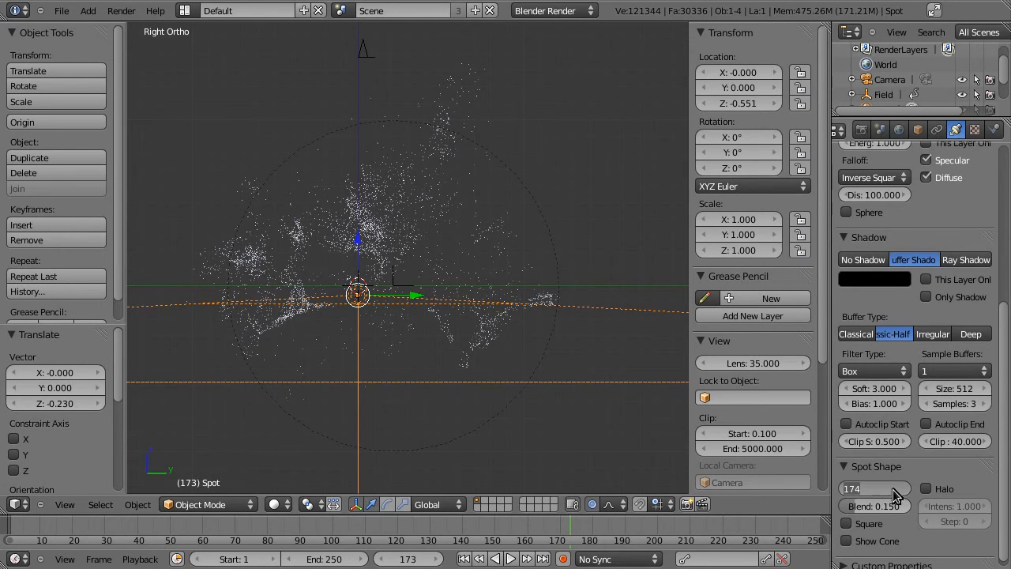
{"action": "left_click", "coordinate": [903, 495]}
{"action": "left_click", "coordinate": [901, 491]}
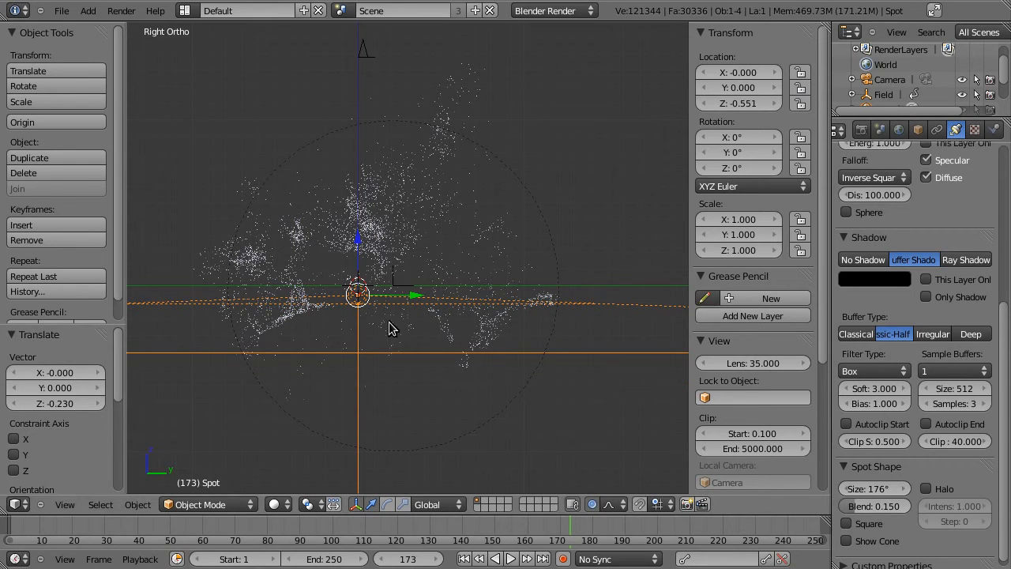
Check the particle spread against the spot cone at frame 189 and on to frame 199.
{"action": "scroll", "coordinate": [432, 351], "scroll_direction": "down", "scroll_amount": 4}
{"action": "scroll", "coordinate": [432, 345], "scroll_direction": "down", "scroll_amount": 2}
{"action": "scroll", "coordinate": [433, 343], "scroll_direction": "up", "scroll_amount": 8}
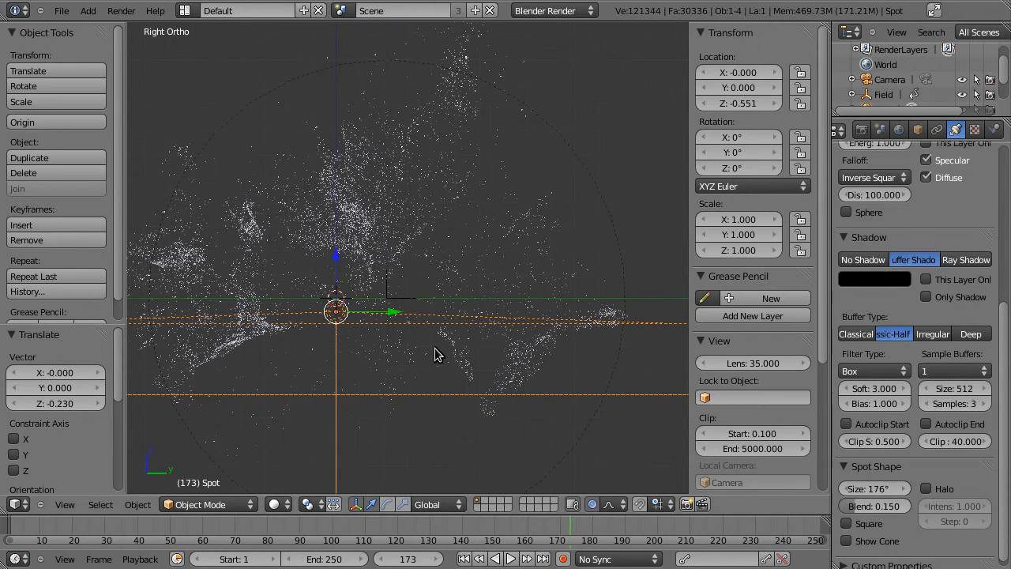
{"action": "scroll", "coordinate": [435, 348], "scroll_direction": "down", "scroll_amount": 1}
{"action": "left_click", "coordinate": [644, 530]}
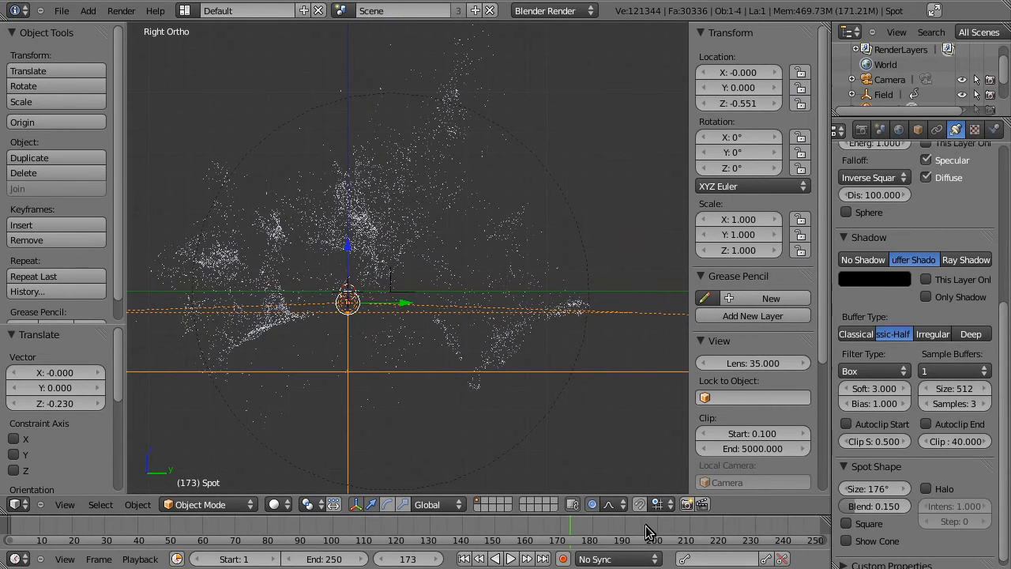
{"action": "left_click", "coordinate": [622, 525]}
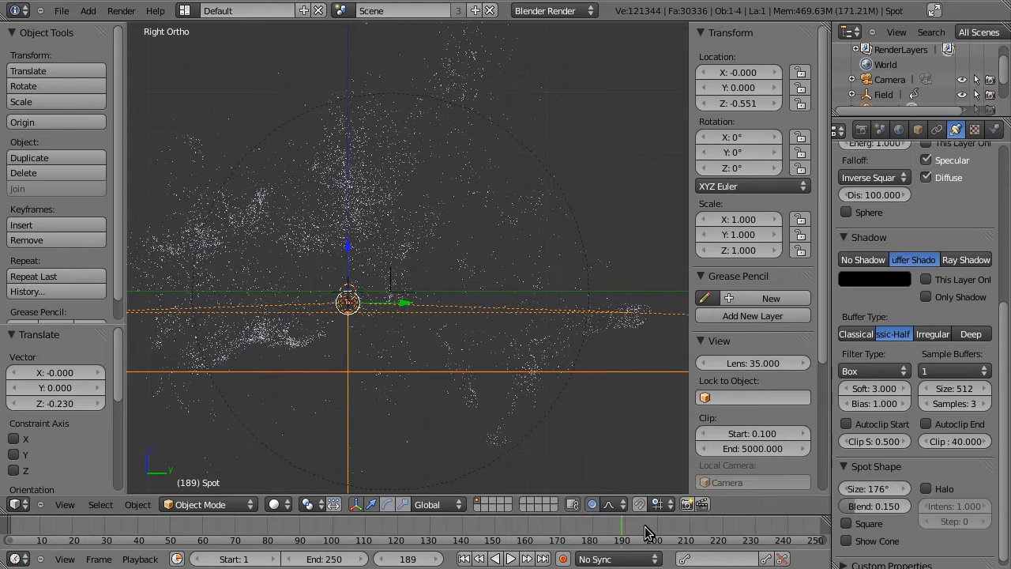
{"action": "left_click", "coordinate": [671, 523]}
{"action": "left_click", "coordinate": [654, 531]}
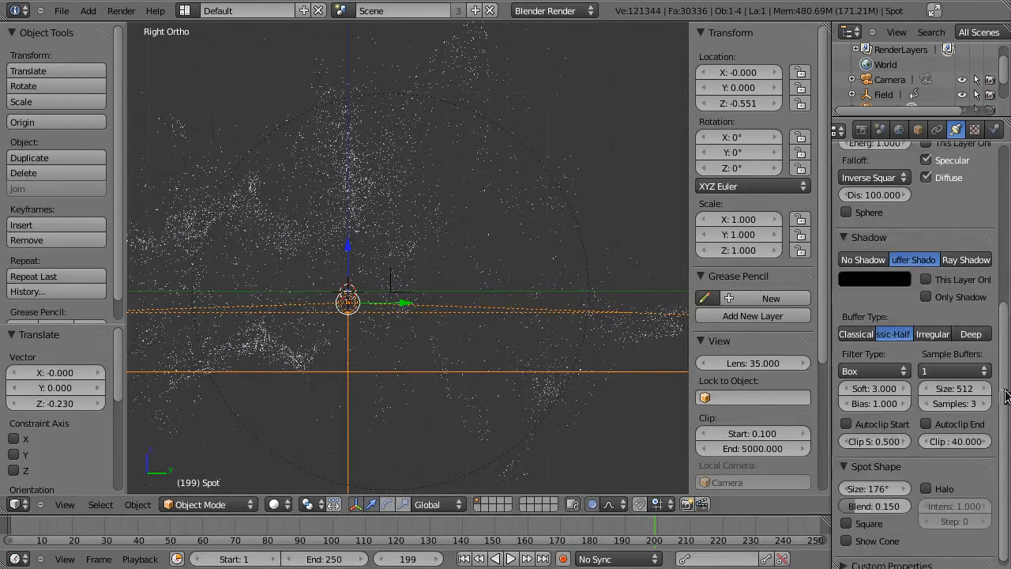
Turn off the spot lamp's diffuse lighting, keeping specular on, and set its energy to 30.
{"action": "scroll", "coordinate": [1002, 297], "scroll_direction": "up", "scroll_amount": 5}
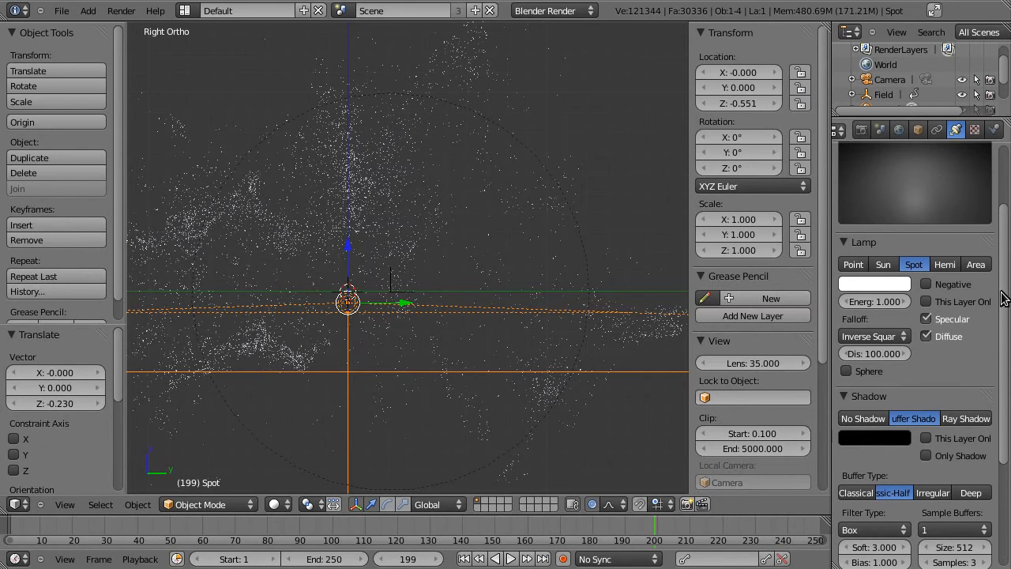
{"action": "left_click", "coordinate": [927, 337]}
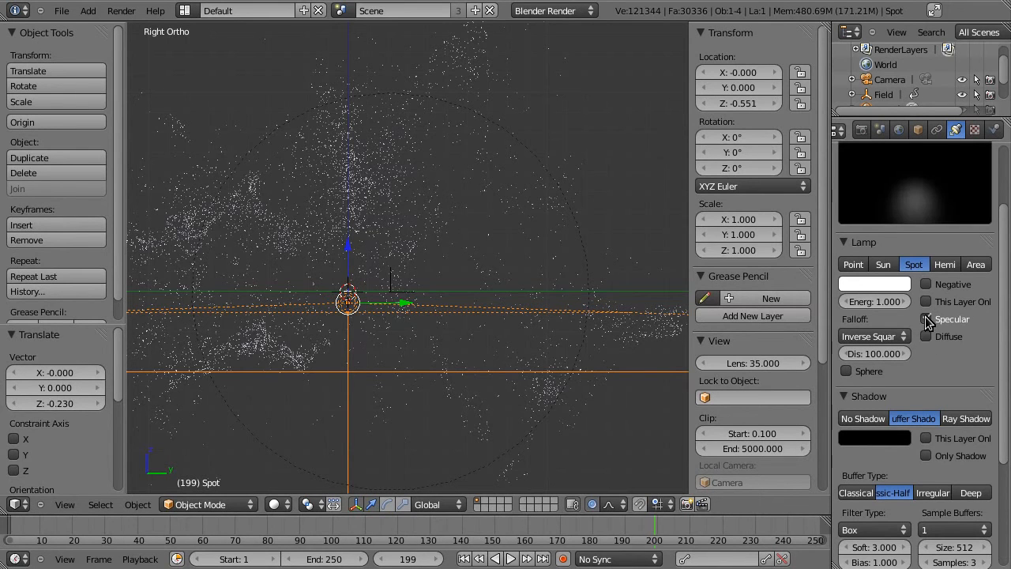
{"action": "left_click", "coordinate": [879, 302]}
{"action": "type", "text": "30"}
{"action": "key", "text": "Return"}
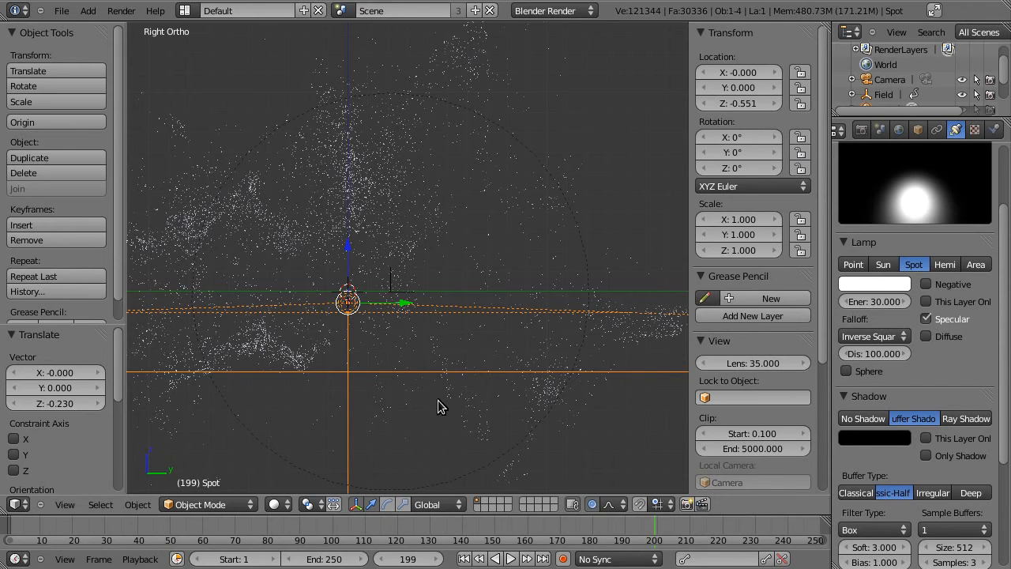
Render a test still of frame 199, then select the particle text and render frame 219.
{"action": "key", "text": "F12"}
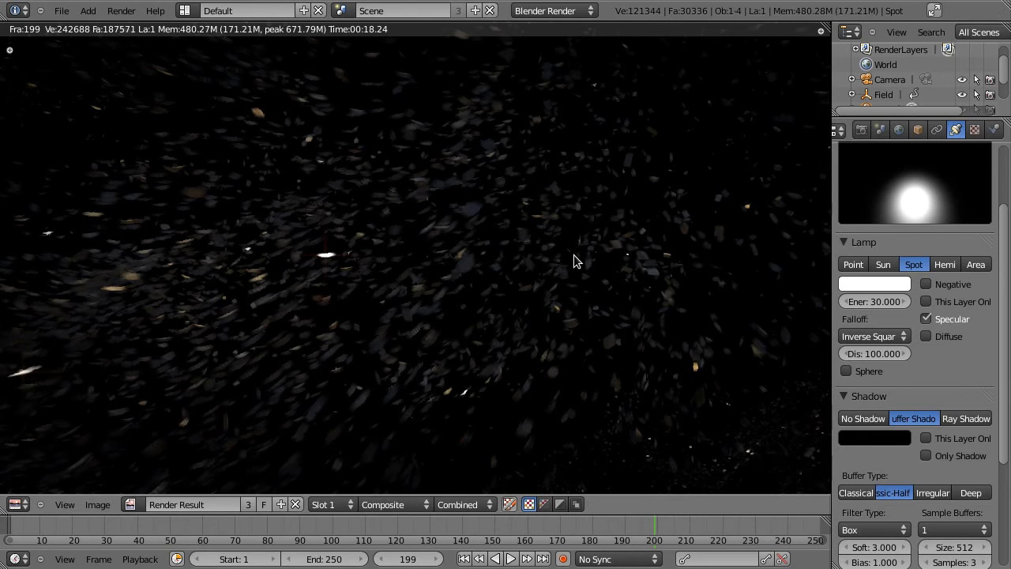
{"action": "key", "text": "Escape"}
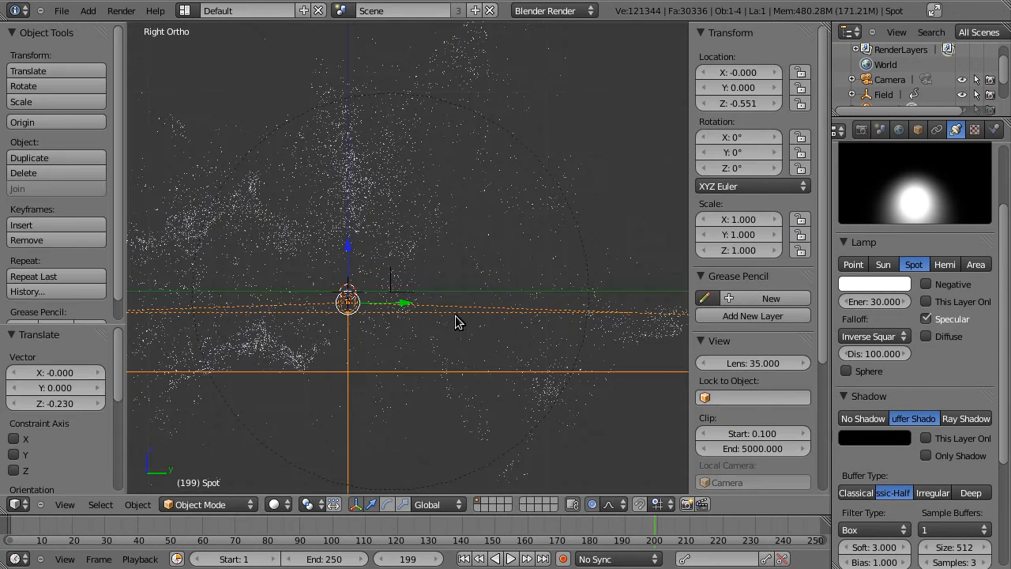
{"action": "right_click", "coordinate": [357, 197]}
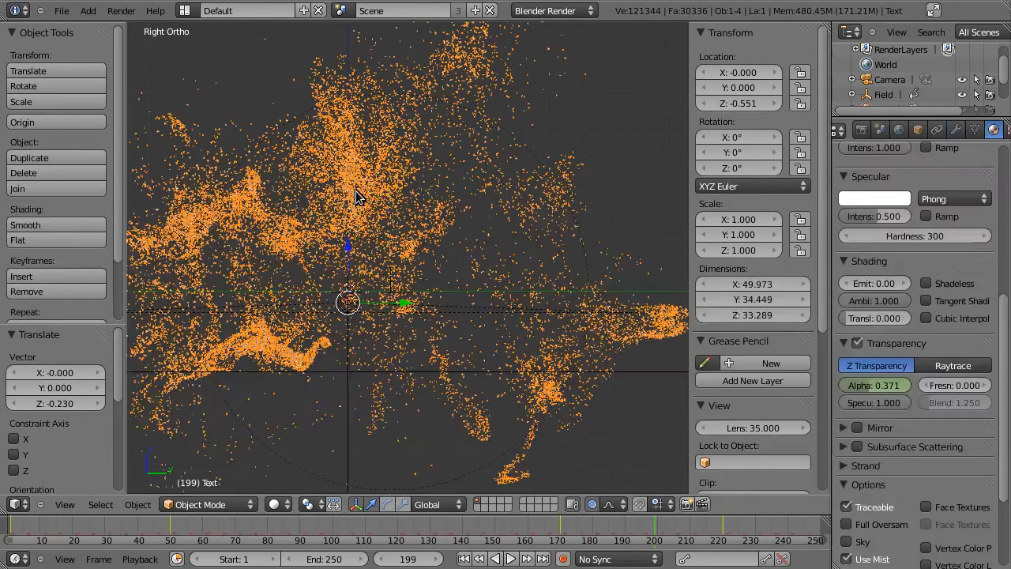
{"action": "left_click", "coordinate": [716, 525]}
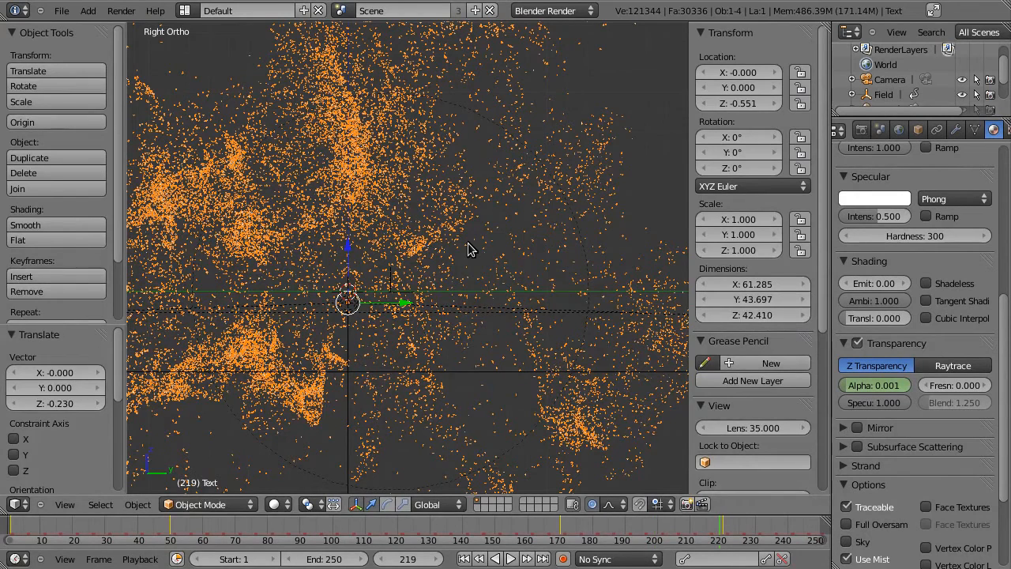
{"action": "key", "text": "F12"}
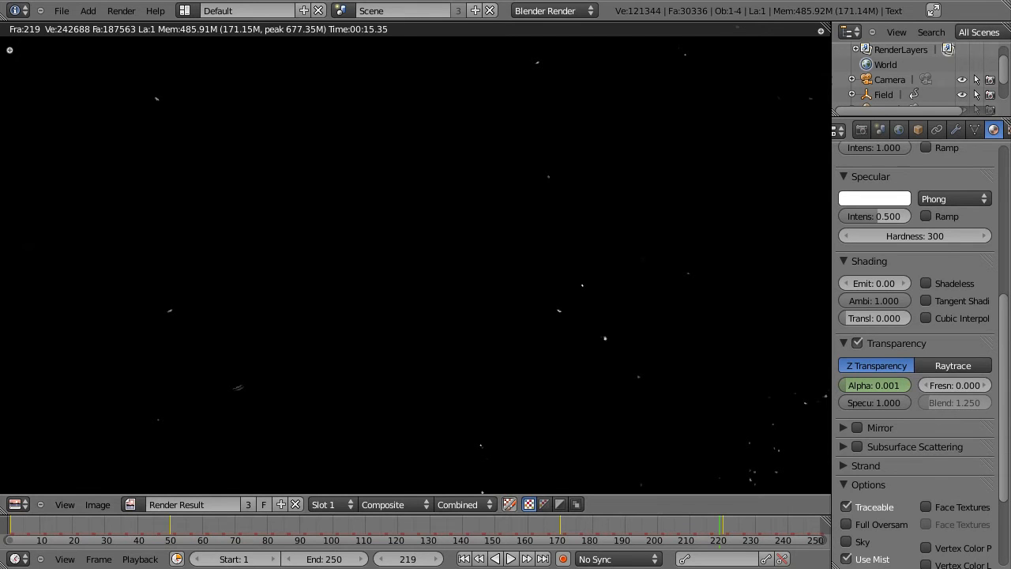
Raise the text material's specular intensity to 1.000, re-render frame 219 to check it, and close the render.
{"action": "scroll", "coordinate": [916, 316], "scroll_direction": "up", "scroll_amount": 5}
{"action": "scroll", "coordinate": [869, 284], "scroll_direction": "down", "scroll_amount": 1}
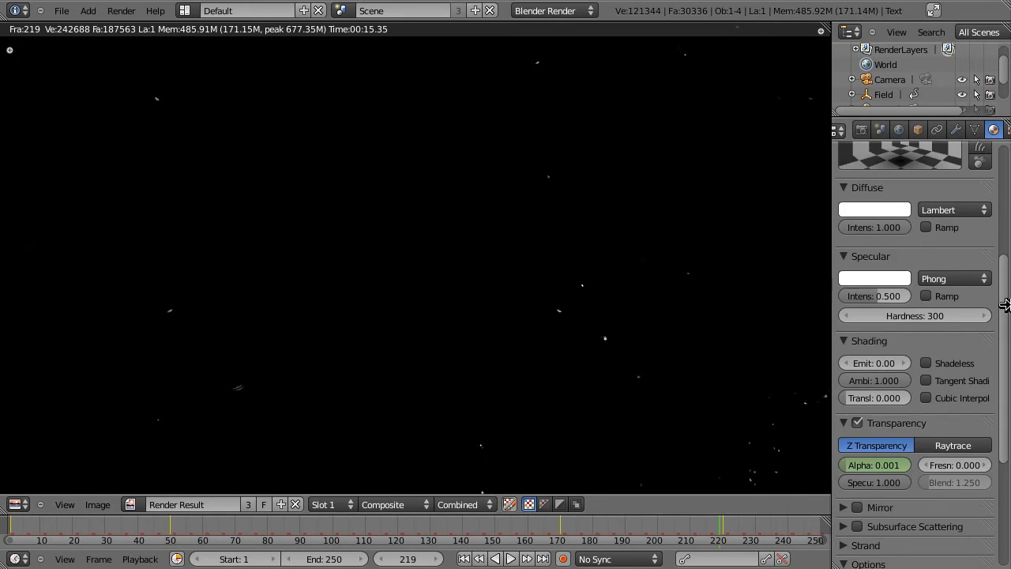
{"action": "left_click_drag", "start_coordinate": [877, 296], "coordinate": [933, 300]}
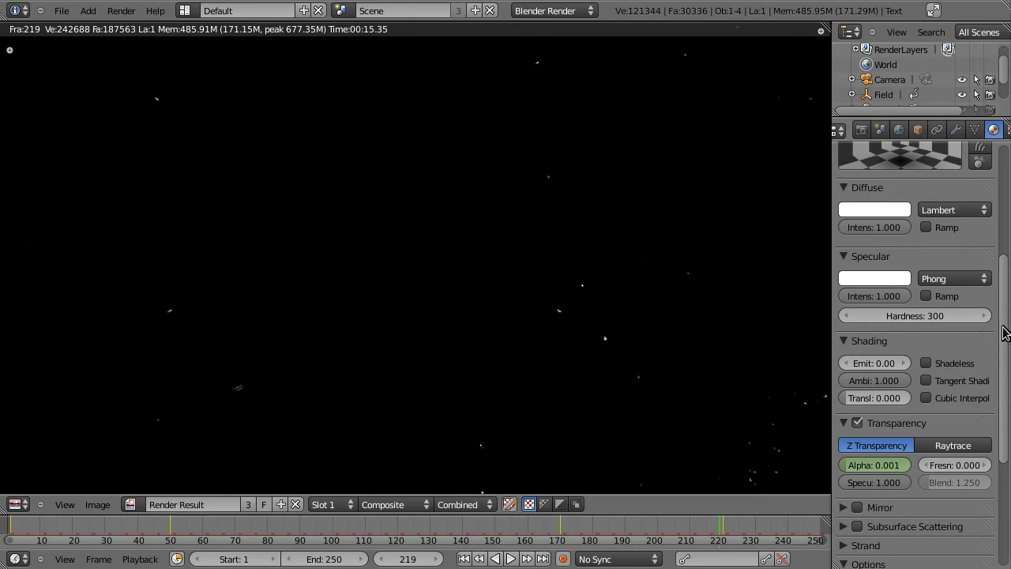
{"action": "scroll", "coordinate": [999, 332], "scroll_direction": "down", "scroll_amount": 3}
{"action": "key", "text": "F12"}
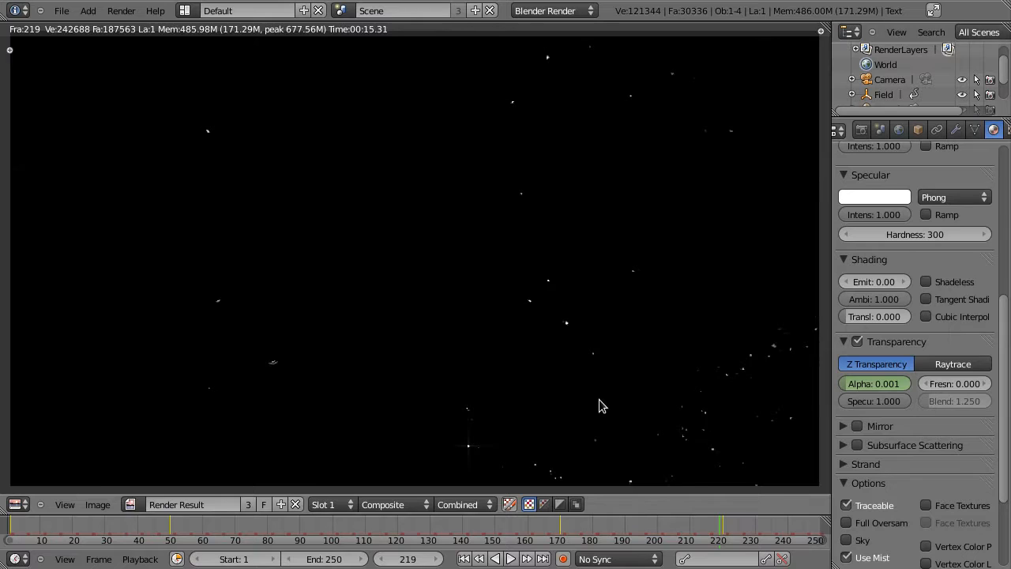
{"action": "key", "text": "Escape"}
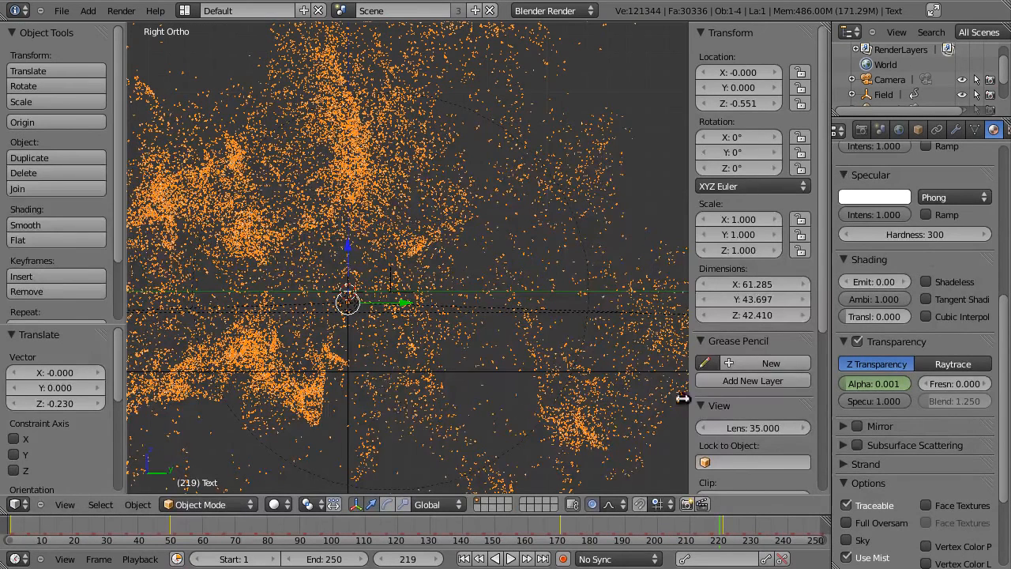
Select the spot lamp and set its energy to 100 and its distance to 200.
{"action": "right_click", "coordinate": [392, 376]}
{"action": "left_click", "coordinate": [880, 300]}
{"action": "type", "text": "100"}
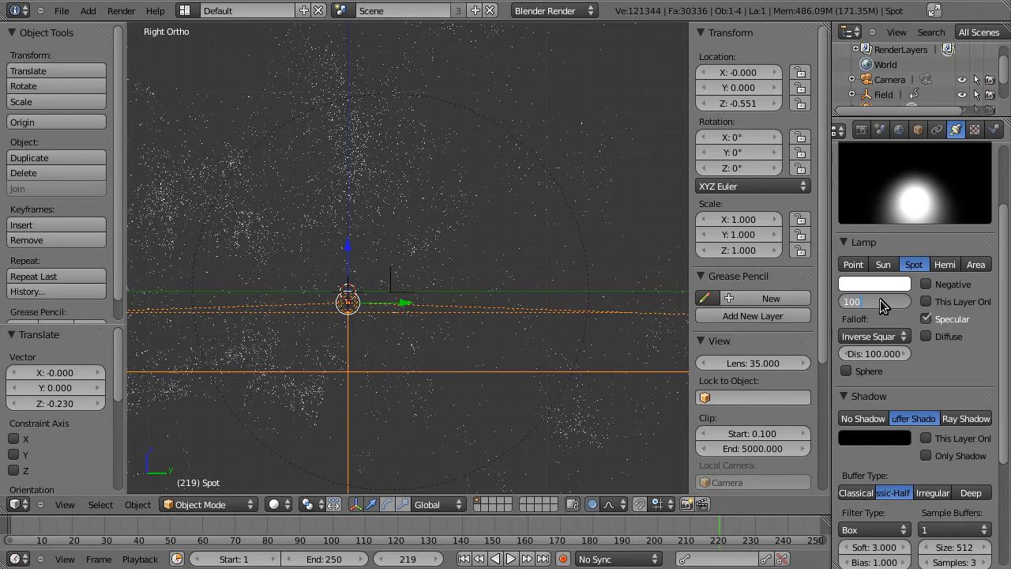
{"action": "key", "text": "Return"}
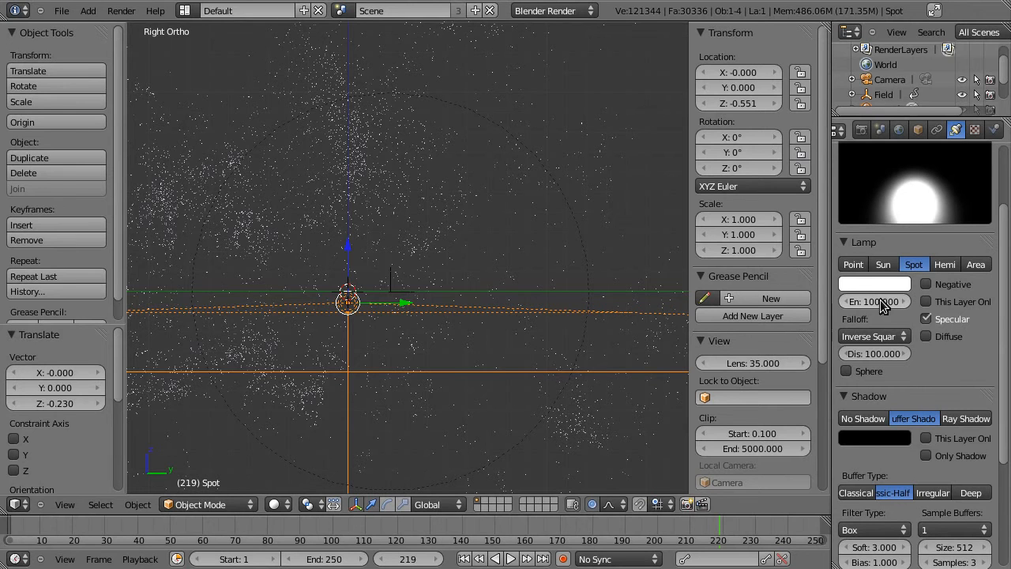
{"action": "left_click", "coordinate": [867, 355]}
{"action": "type", "text": "200"}
{"action": "key", "text": "Return"}
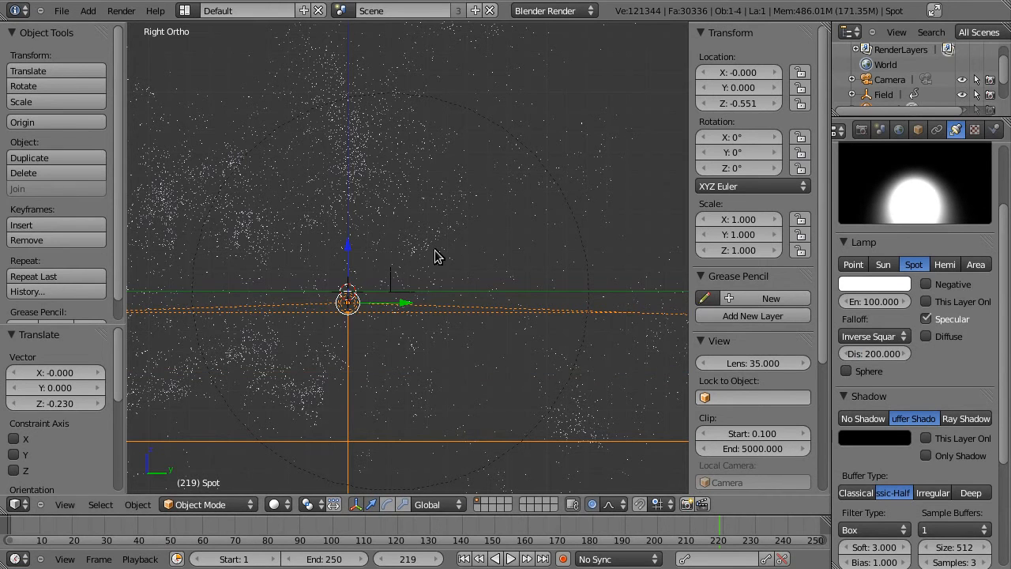
Render test stills of frames 219 and 58 to check the particle glints and the intact text, closing each render.
{"action": "key", "text": "F12"}
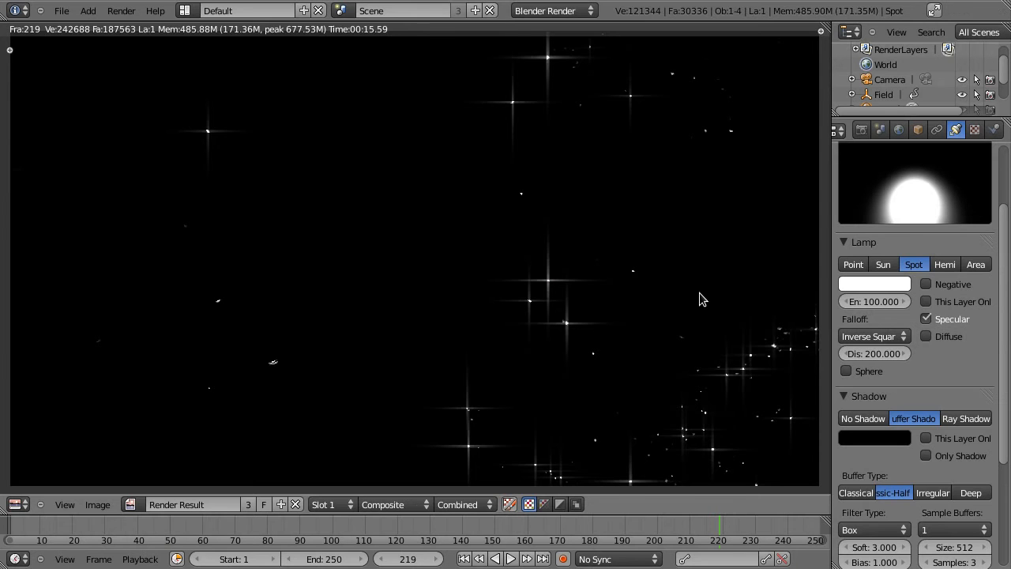
{"action": "key", "text": "Escape"}
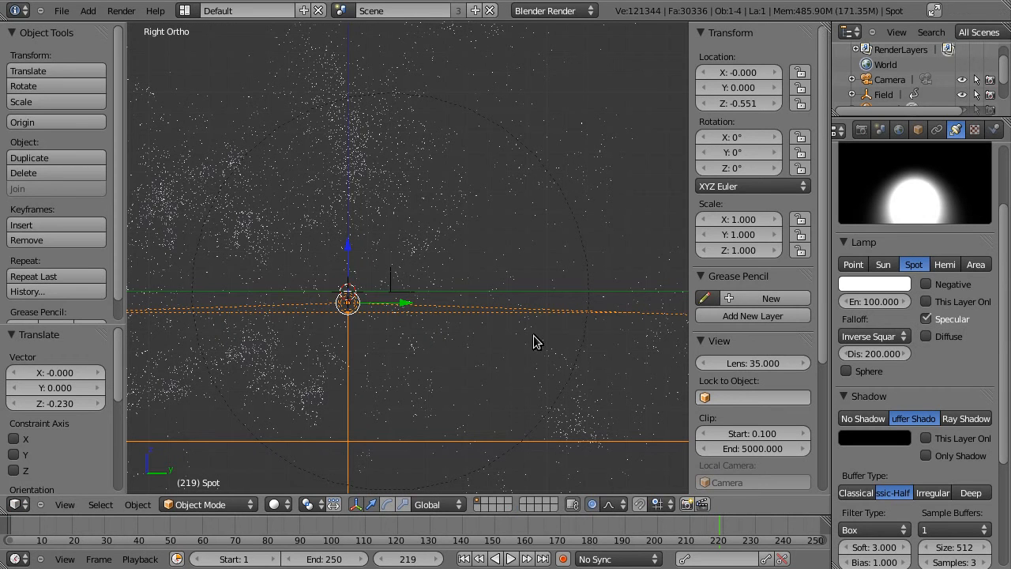
{"action": "left_click", "coordinate": [147, 527]}
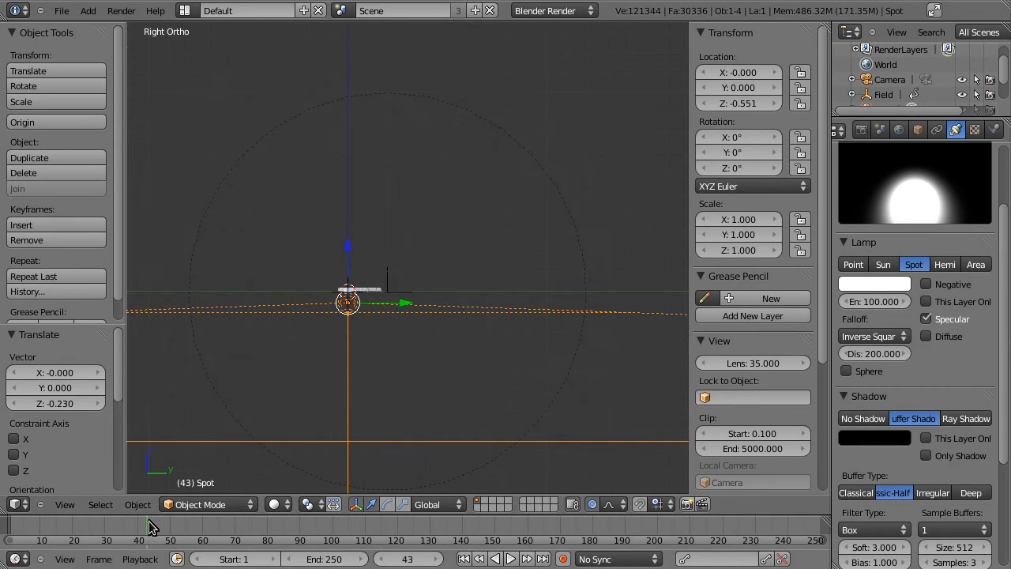
{"action": "left_click", "coordinate": [196, 528]}
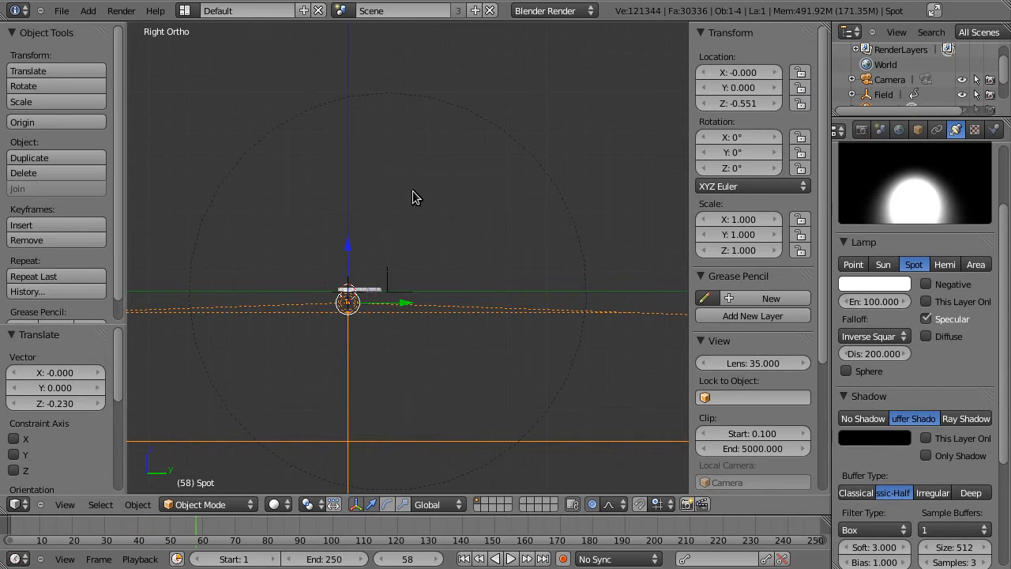
{"action": "key", "text": "F12"}
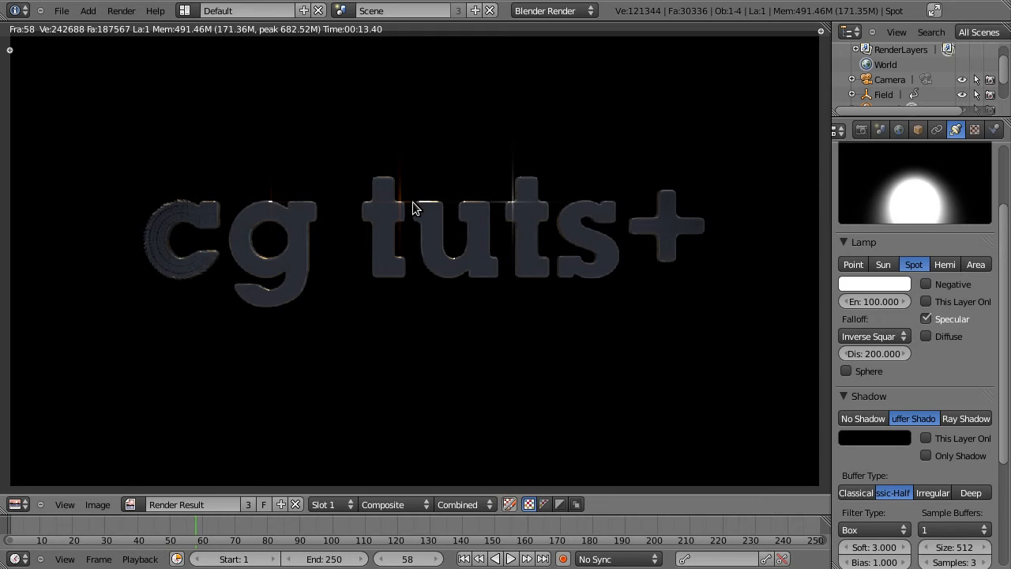
{"action": "key", "text": "Escape"}
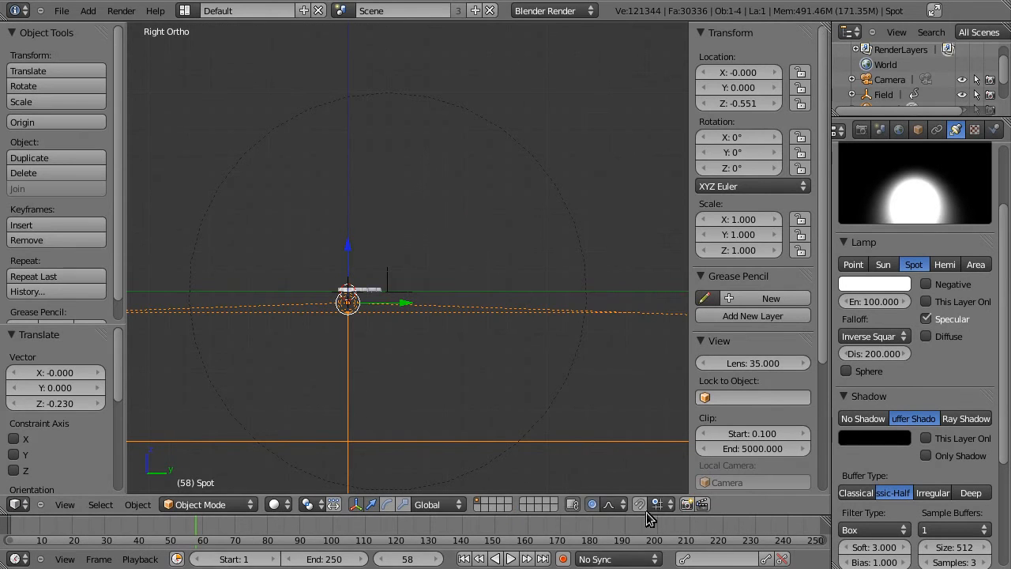
Select the particle text and scrub the timeline through frames 225, 220 and 242 to examine how the particles spread near the end.
{"action": "left_click", "coordinate": [621, 530]}
{"action": "left_click_drag", "start_coordinate": [622, 534], "coordinate": [778, 531]}
{"action": "left_click", "coordinate": [736, 535]}
{"action": "right_click", "coordinate": [360, 156]}
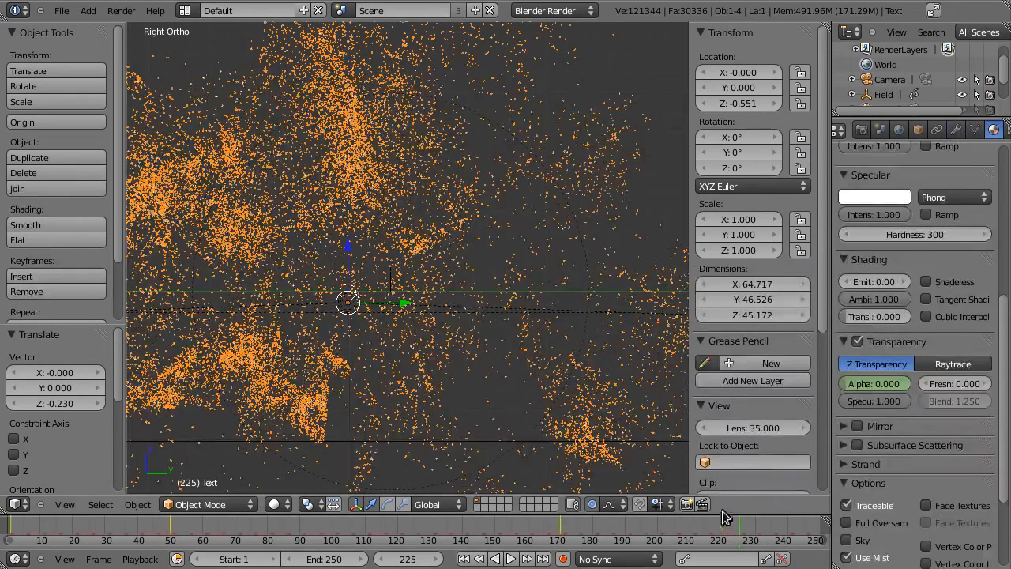
{"action": "mouse_move", "coordinate": [758, 534]}
{"action": "left_mouse_down"}
{"action": "mouse_move", "coordinate": [825, 531]}
{"action": "mouse_move", "coordinate": [721, 526]}
{"action": "mouse_move", "coordinate": [752, 540]}
{"action": "mouse_move", "coordinate": [847, 547]}
{"action": "left_mouse_up"}
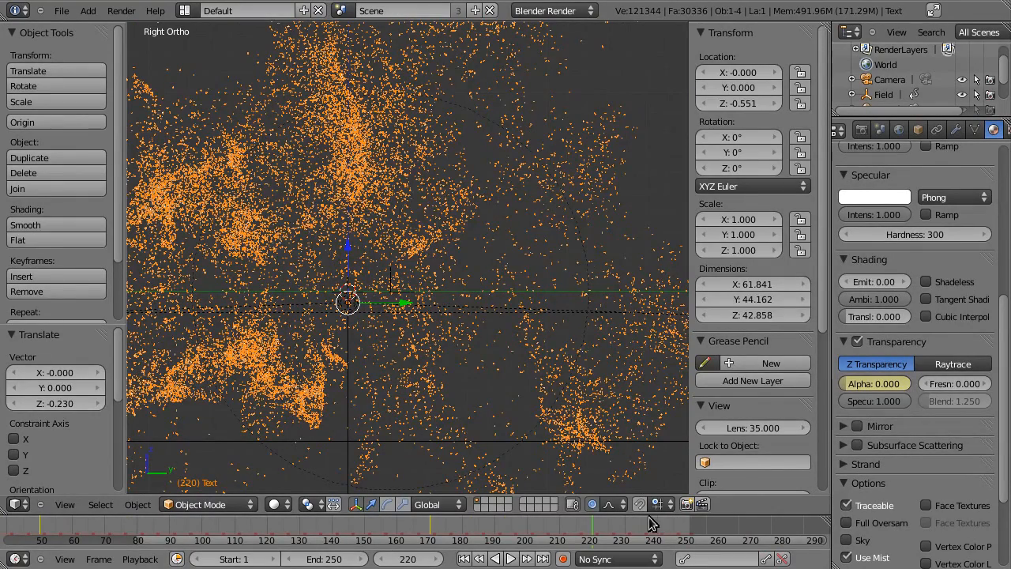
{"action": "left_click_drag", "start_coordinate": [661, 526], "coordinate": [648, 528]}
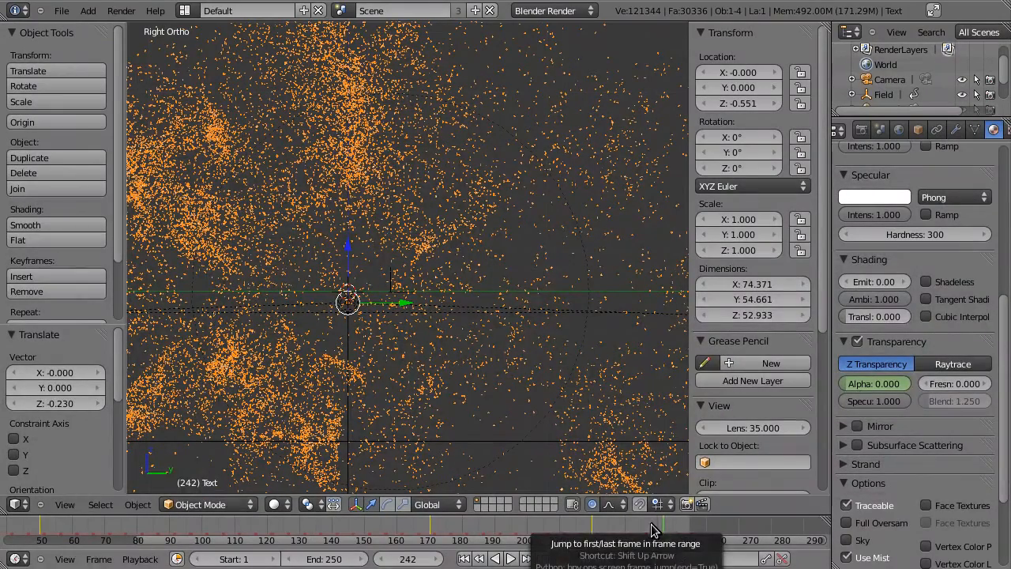
Set the animation's end frame to 300 and scrub to frame 247.
{"action": "left_click", "coordinate": [331, 560]}
{"action": "type", "text": "300"}
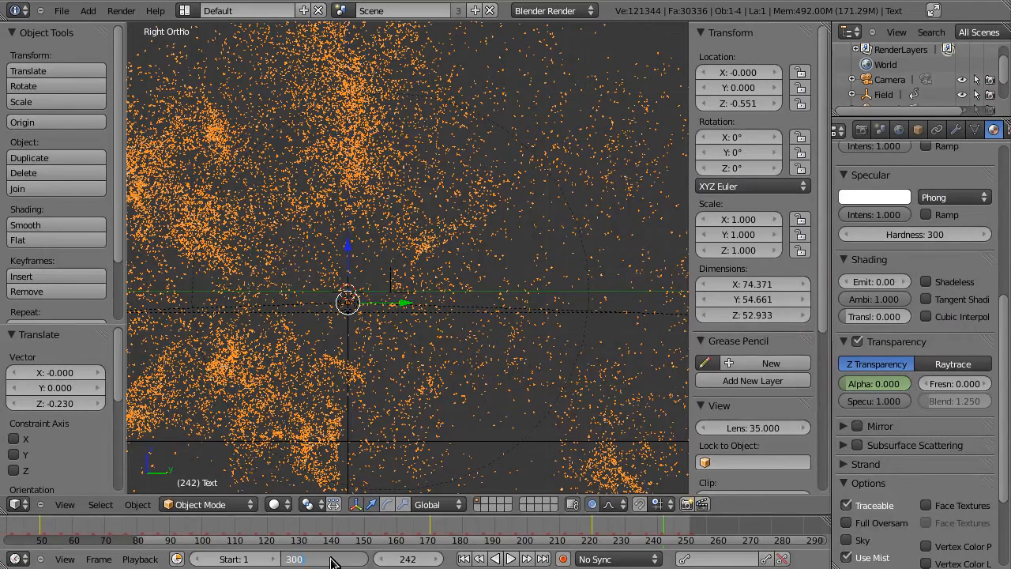
{"action": "key", "text": "Return"}
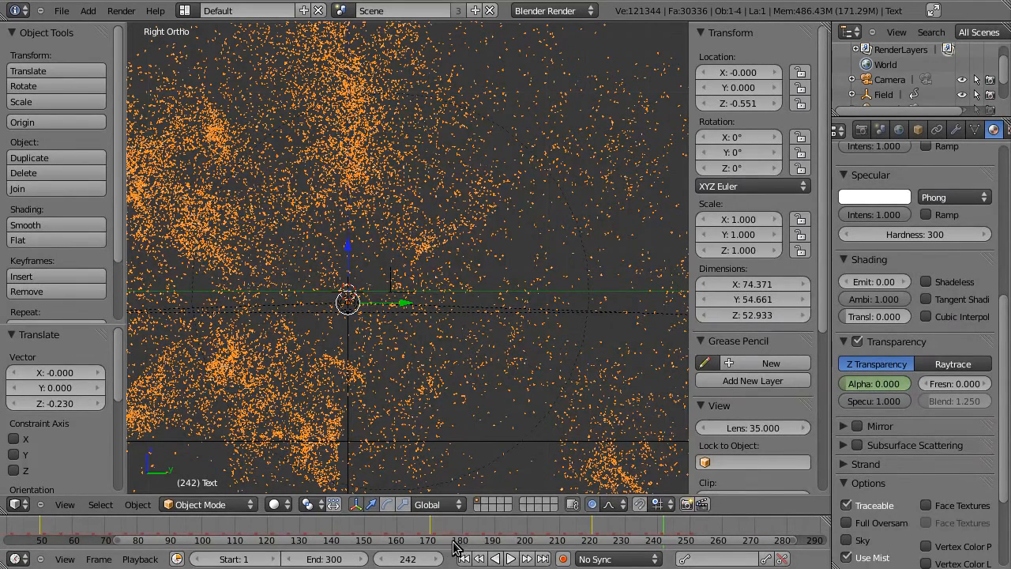
{"action": "left_click_drag", "start_coordinate": [687, 531], "coordinate": [677, 531]}
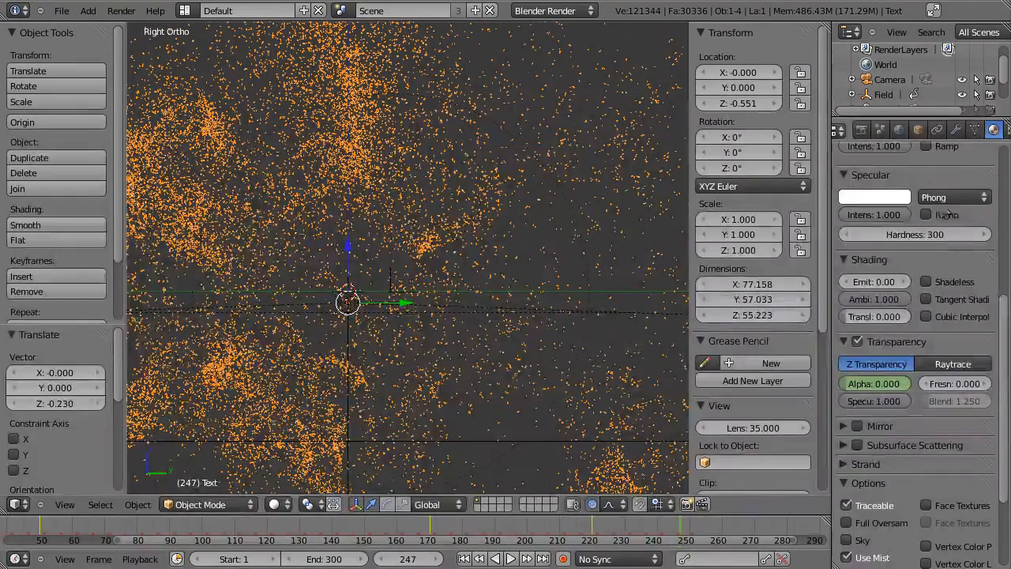
Free all physics bakes in the text's particle system and expand its emission settings.
{"action": "scroll", "coordinate": [974, 131], "scroll_direction": "down", "scroll_amount": 2}
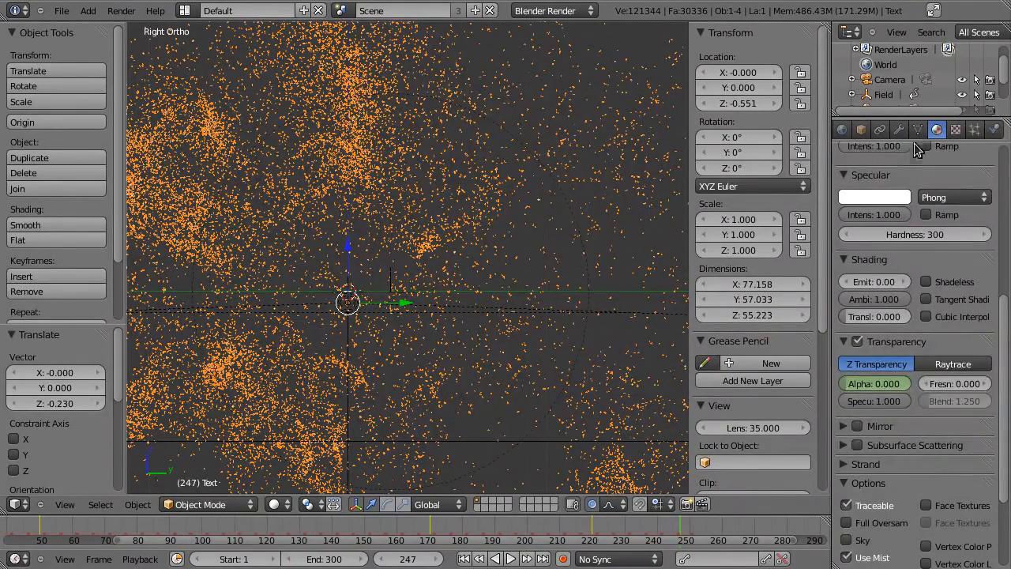
{"action": "left_click", "coordinate": [974, 129]}
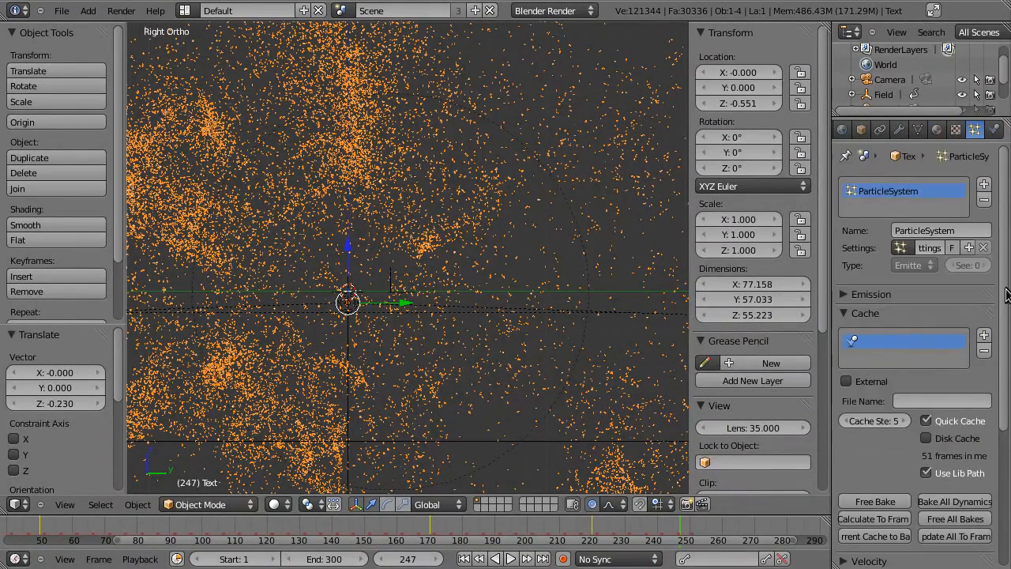
{"action": "scroll", "coordinate": [1007, 348], "scroll_direction": "down", "scroll_amount": 3}
{"action": "scroll", "coordinate": [1008, 362], "scroll_direction": "up", "scroll_amount": 1}
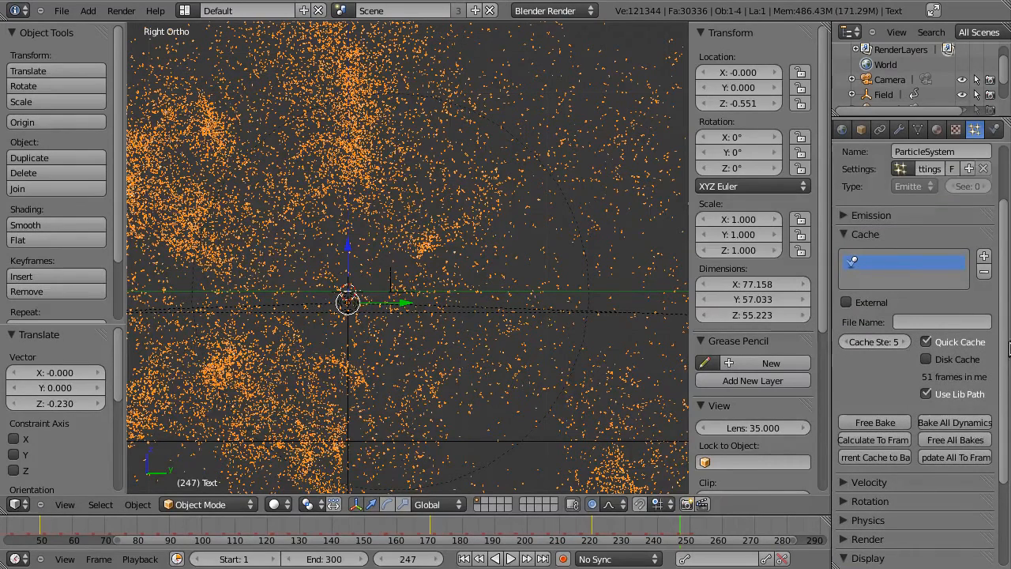
{"action": "left_click", "coordinate": [981, 441]}
{"action": "scroll", "coordinate": [1008, 330], "scroll_direction": "up", "scroll_amount": 3}
{"action": "left_click", "coordinate": [854, 295]}
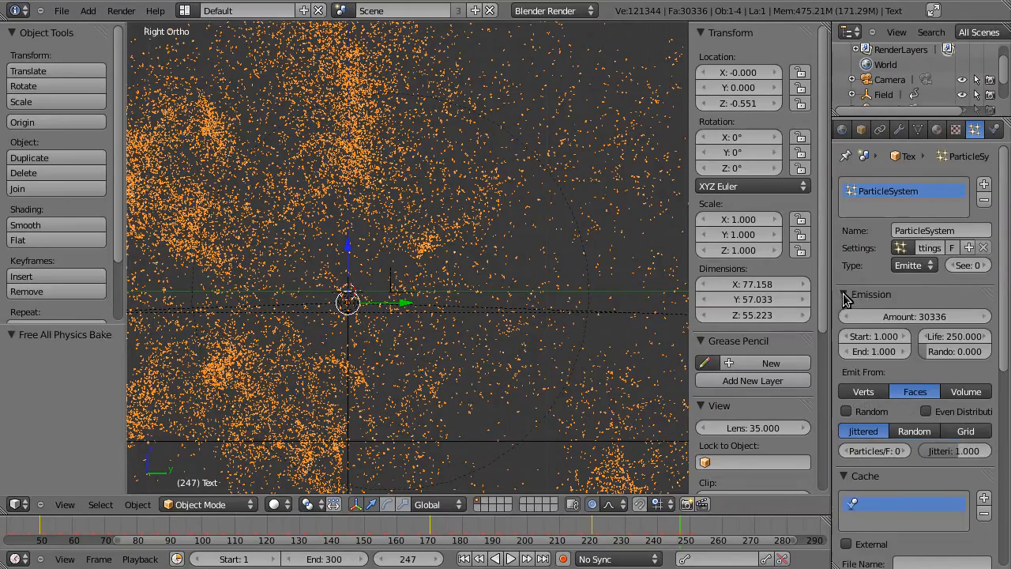
Try a random particle lifetime variation of 0.888.
{"action": "scroll", "coordinate": [1005, 325], "scroll_direction": "down", "scroll_amount": 3}
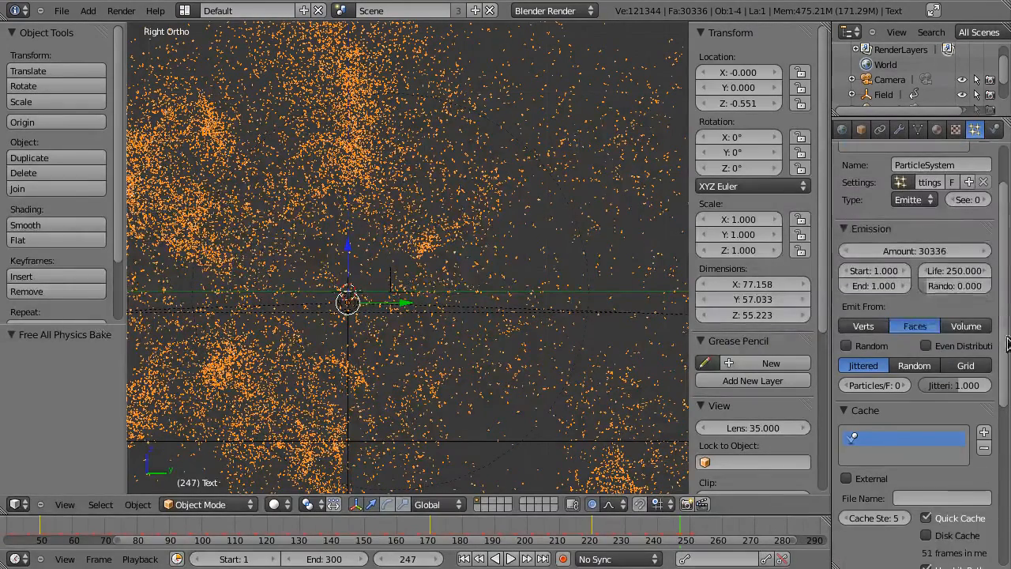
{"action": "left_click", "coordinate": [958, 285]}
{"action": "key", "text": "Return"}
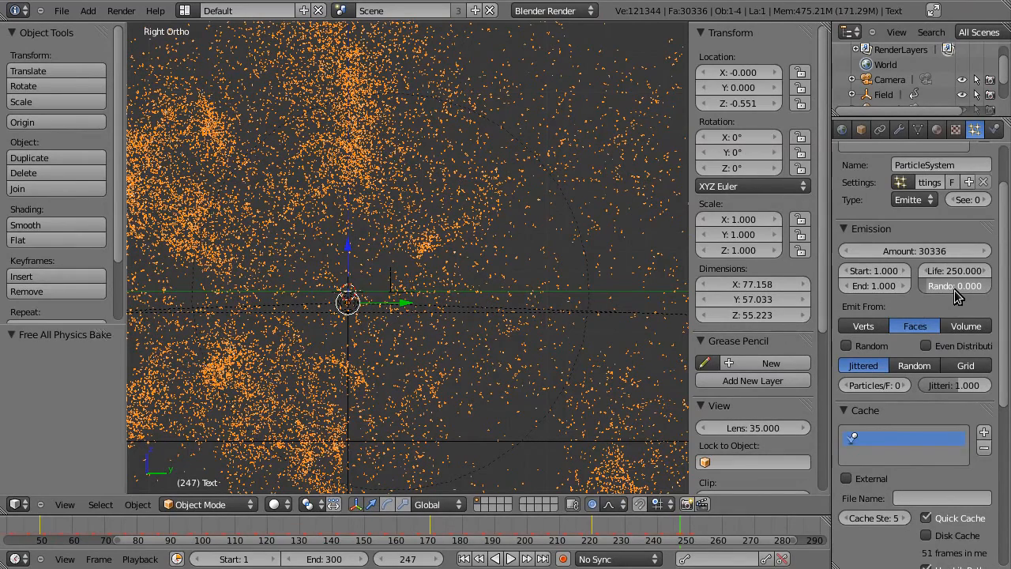
{"action": "left_click_drag", "start_coordinate": [954, 290], "coordinate": [963, 290]}
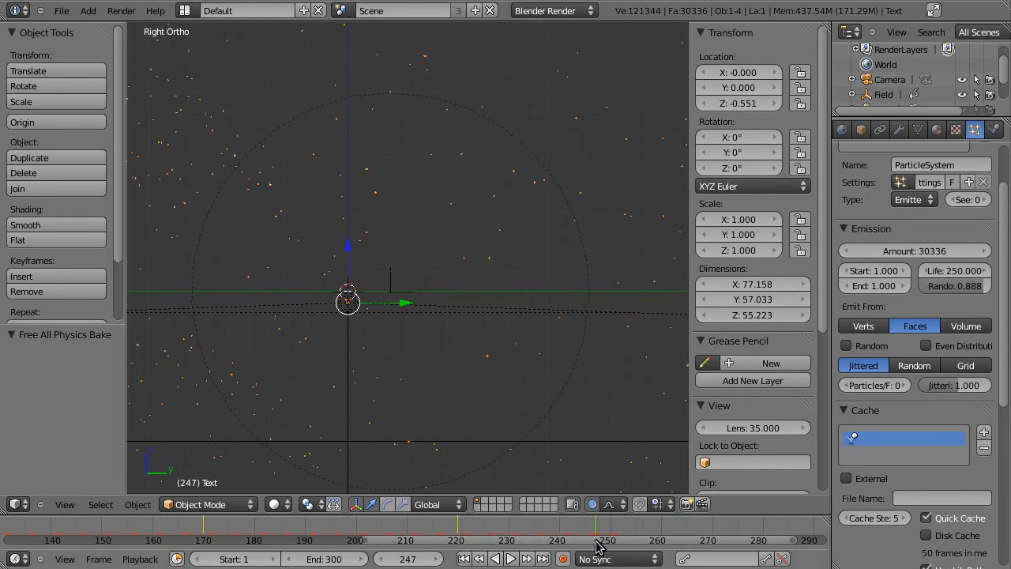
Return the animation to frame 0 and look over the timeline up to frame 300.
{"action": "left_click_drag", "start_coordinate": [599, 542], "coordinate": [243, 561]}
{"action": "left_click", "coordinate": [121, 521]}
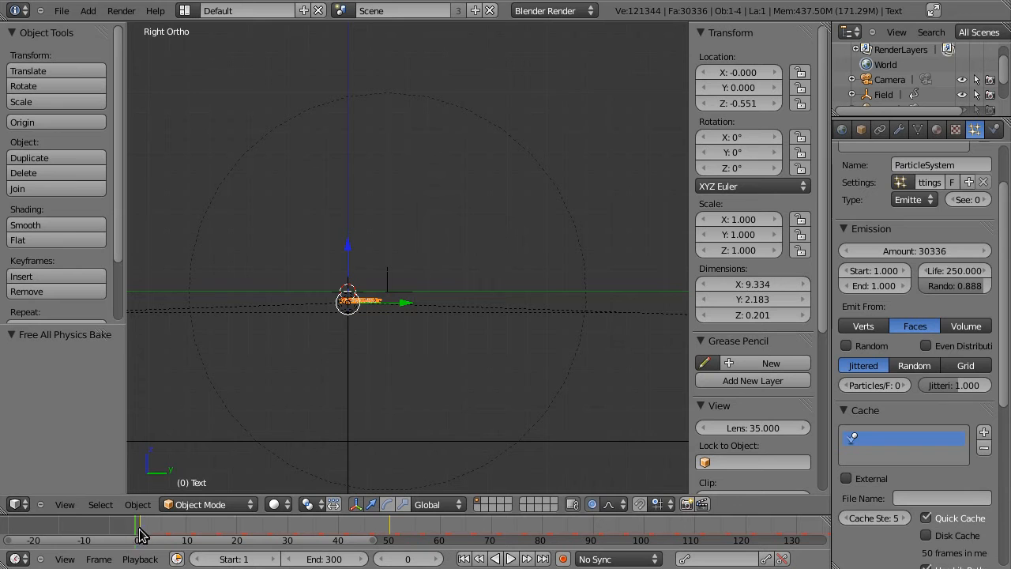
{"action": "left_click_drag", "start_coordinate": [177, 543], "coordinate": [178, 546]}
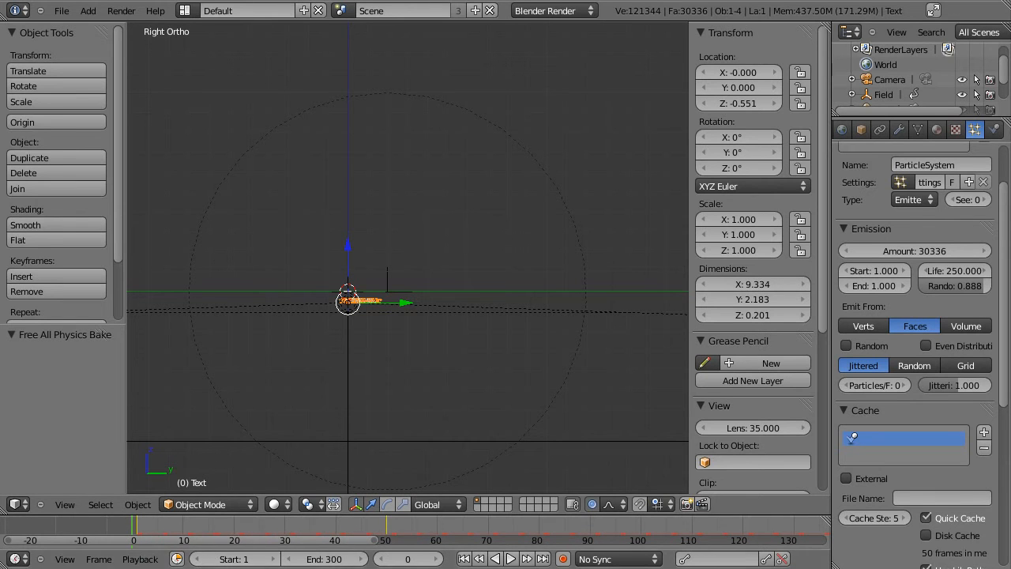
{"action": "left_click_drag", "start_coordinate": [336, 543], "coordinate": [821, 543]}
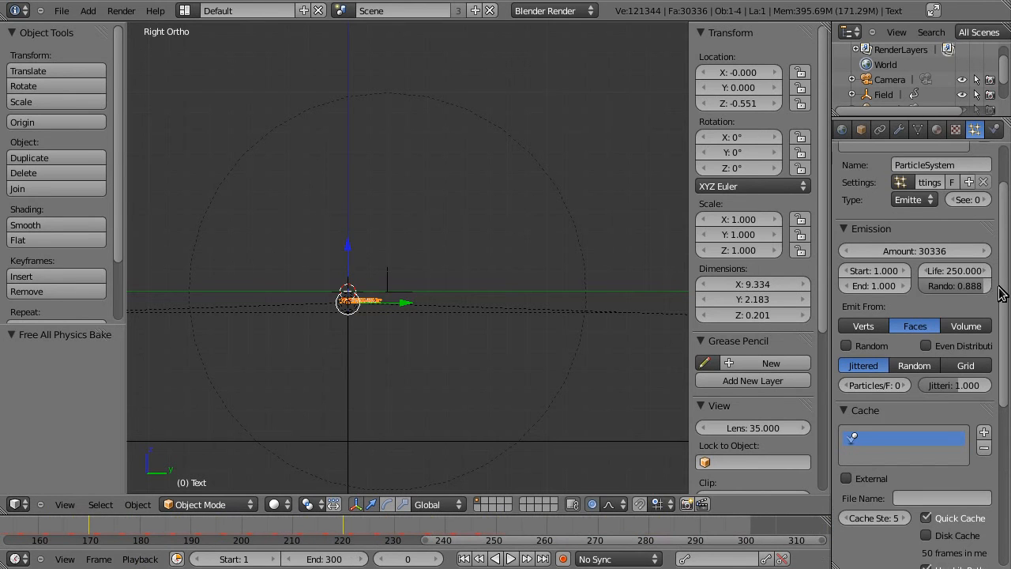
Reset the random particle lifetime variation to 0 and try a value of 0.1 instead.
{"action": "left_click", "coordinate": [951, 286]}
{"action": "type", "text": "0"}
{"action": "key", "text": "Return"}
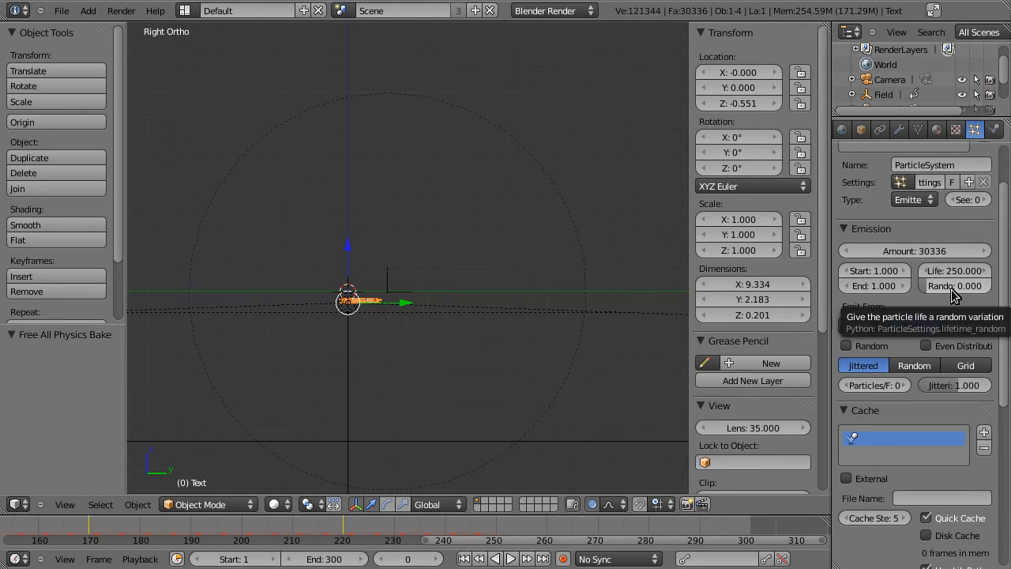
{"action": "left_click", "coordinate": [952, 292]}
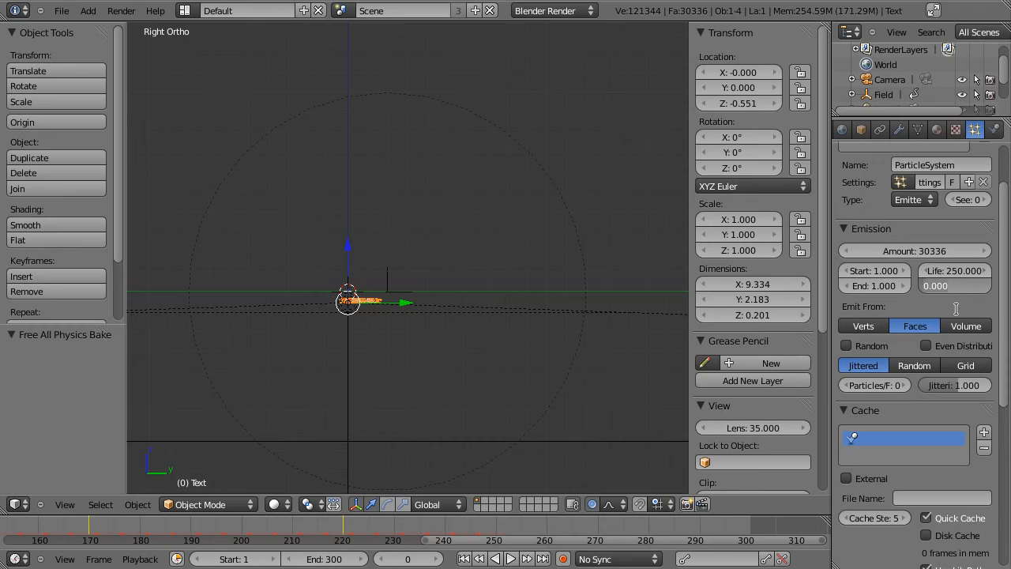
{"action": "type", "text": "0.1"}
{"action": "key", "text": "Return"}
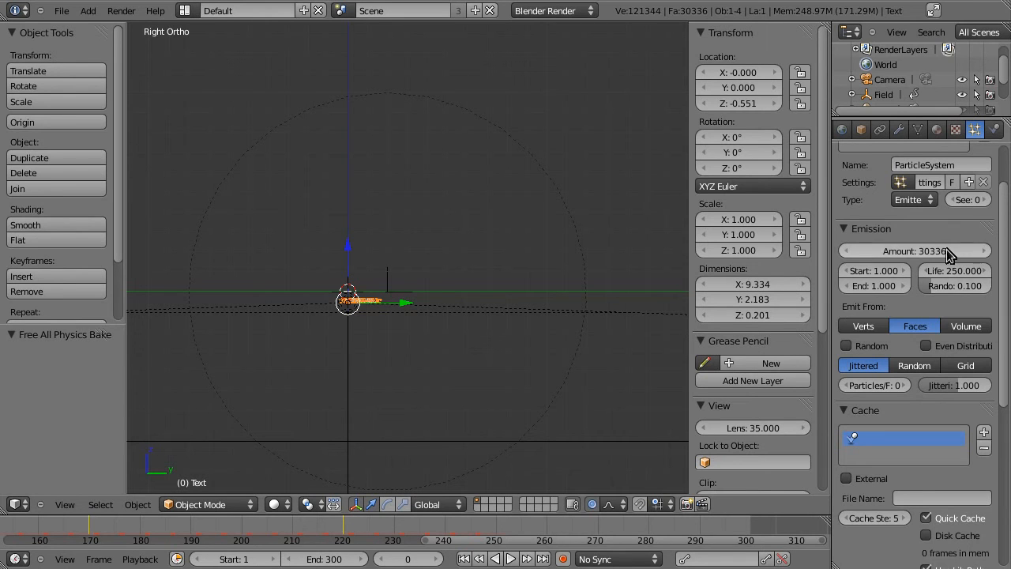
Set the particle lifetime to 290 and its random variation to 0.200.
{"action": "left_click", "coordinate": [956, 271]}
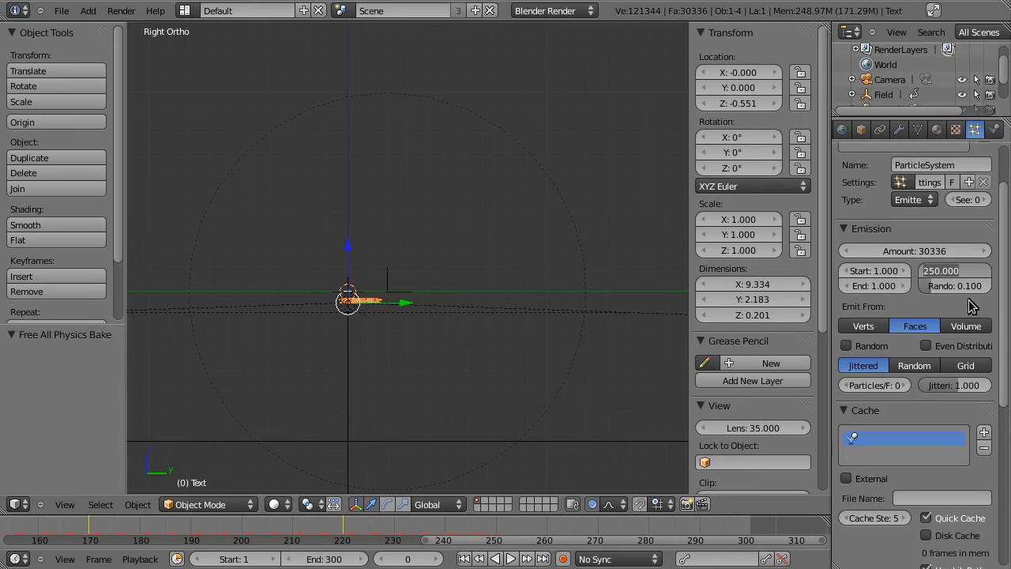
{"action": "type", "text": "290"}
{"action": "key", "text": "Return"}
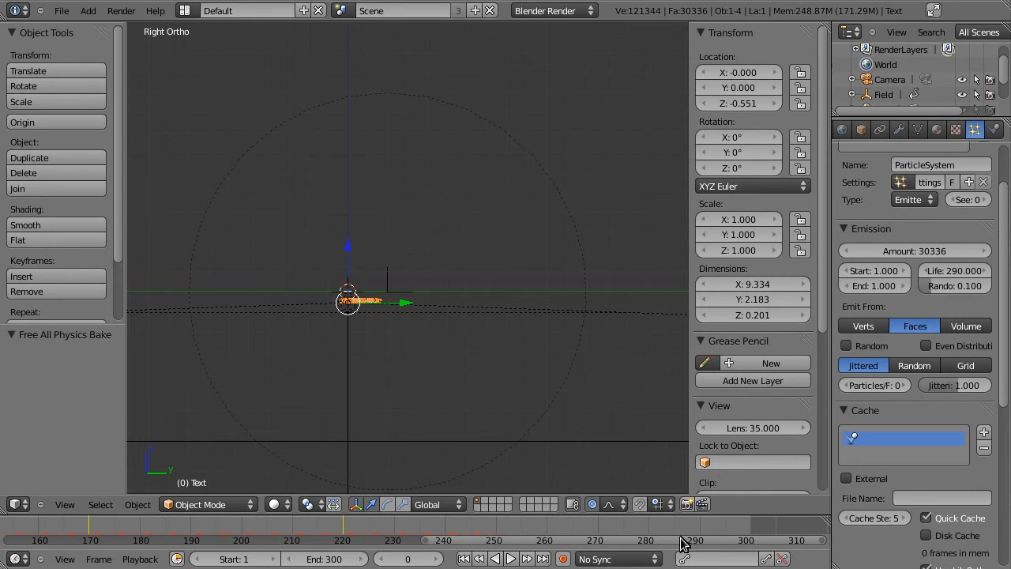
{"action": "left_click", "coordinate": [959, 288]}
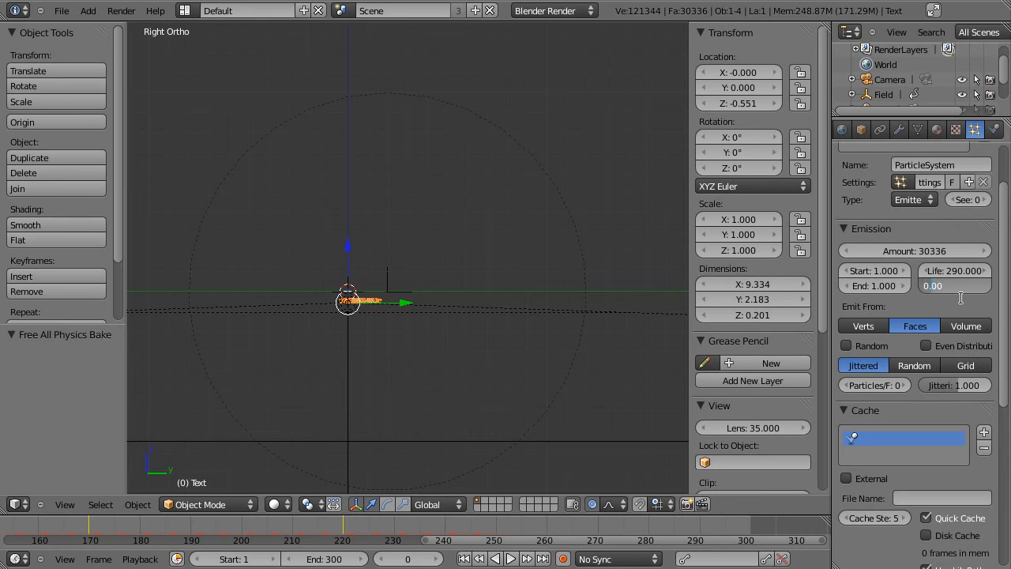
{"action": "type", "text": "0.200"}
{"action": "key", "text": "Return"}
Free all remaining bakes and bake the text's particle simulation.
{"action": "left_click_drag", "start_coordinate": [1005, 338], "coordinate": [1005, 458]}
{"action": "left_click", "coordinate": [943, 390]}
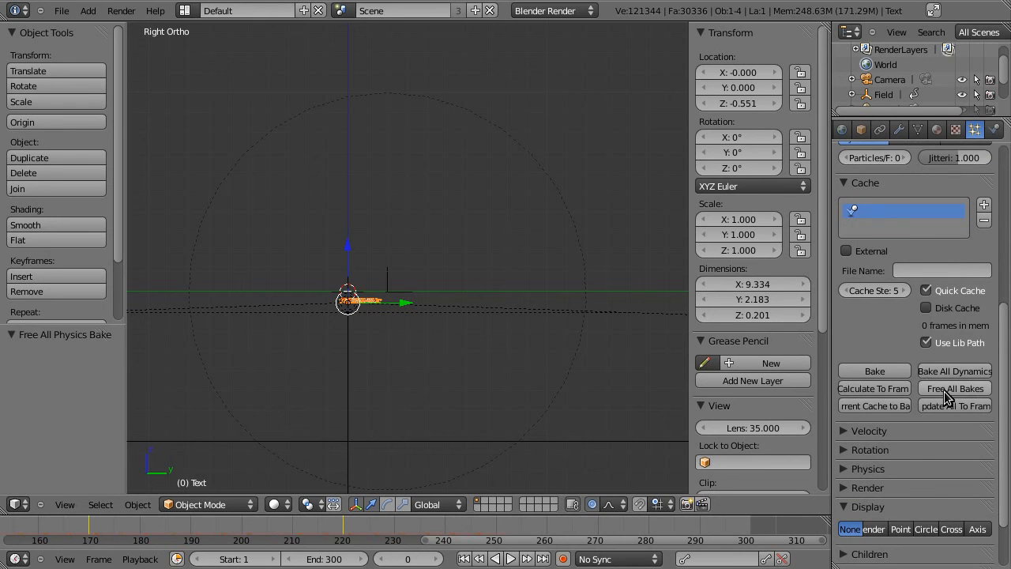
{"action": "left_click", "coordinate": [867, 372]}
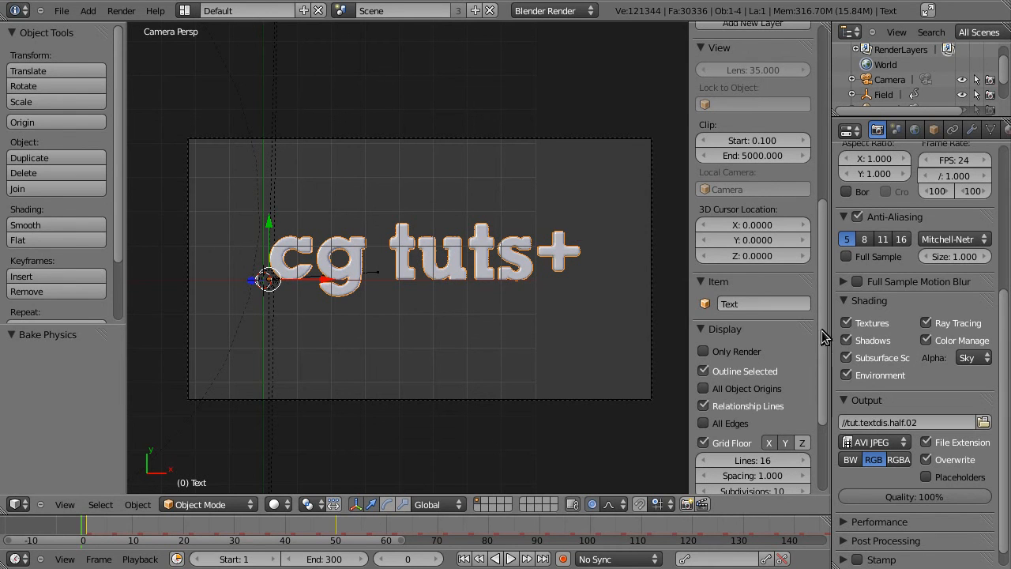
Limit the camera viewport's display to renderable objects, make an OpenGL render of the current frame, and close the result.
{"action": "scroll", "coordinate": [813, 347], "scroll_direction": "up", "scroll_amount": 10}
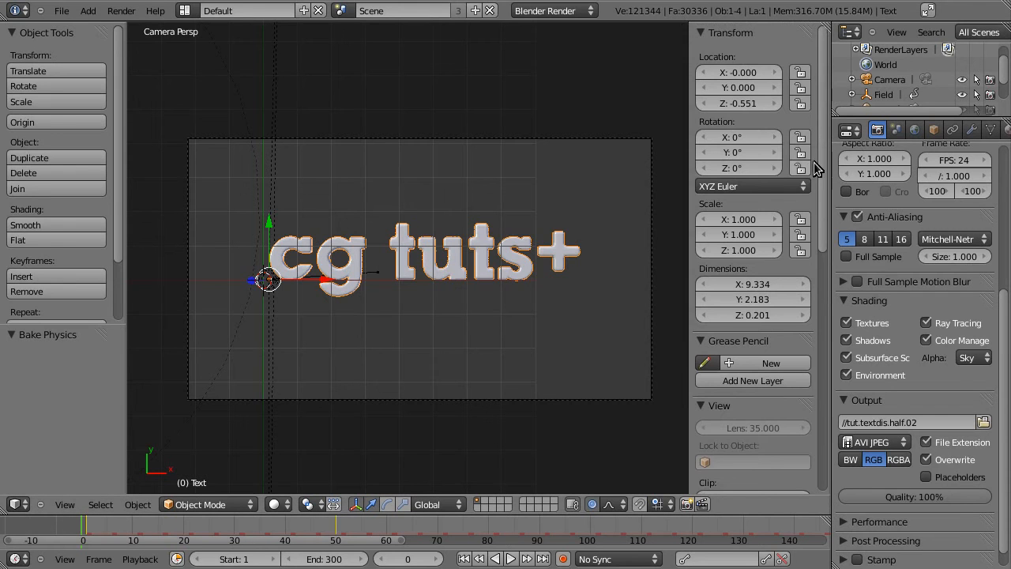
{"action": "scroll", "coordinate": [821, 237], "scroll_direction": "down", "scroll_amount": 10}
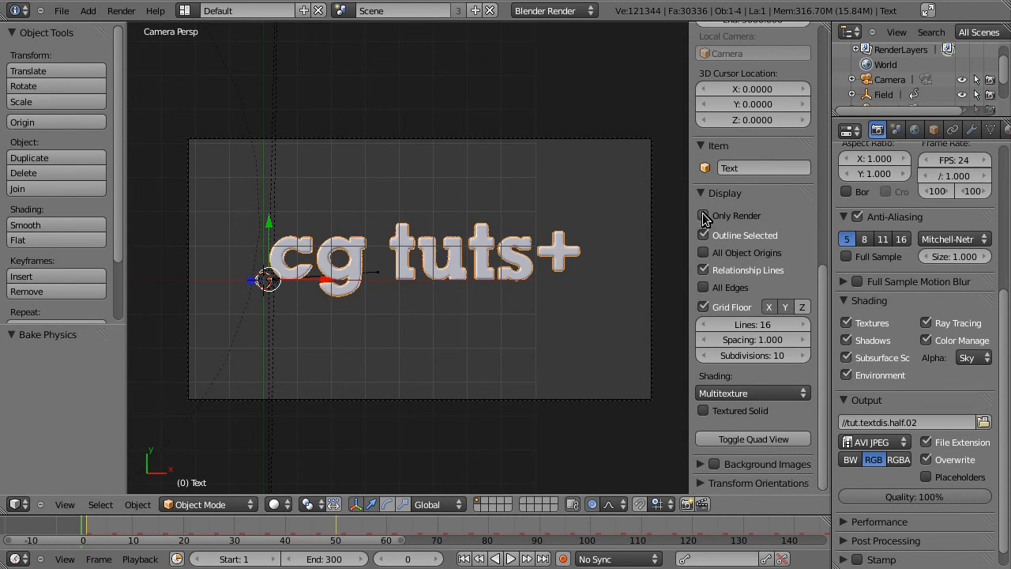
{"action": "left_click", "coordinate": [702, 216]}
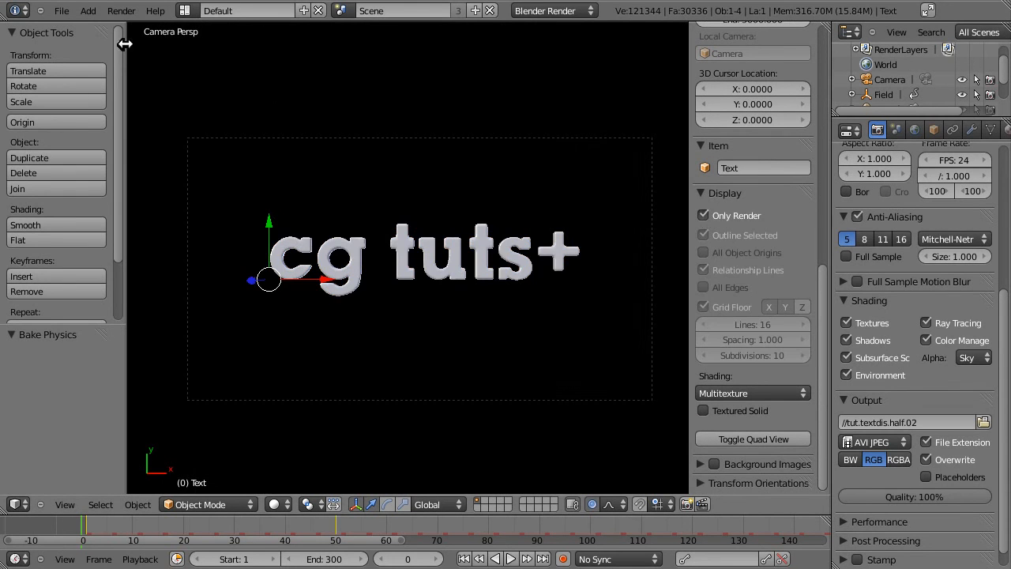
{"action": "left_click", "coordinate": [121, 11]}
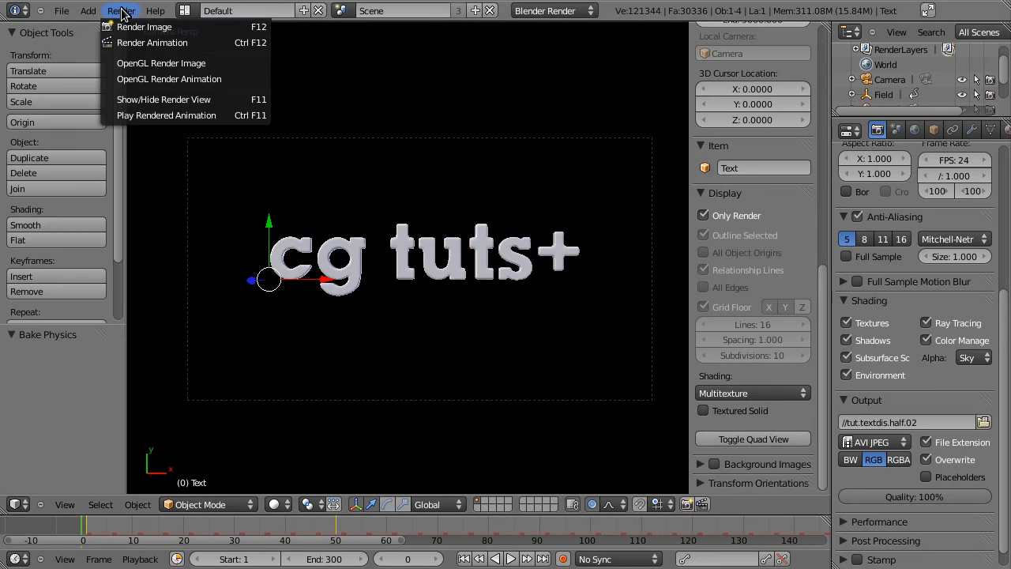
{"action": "left_click", "coordinate": [154, 63]}
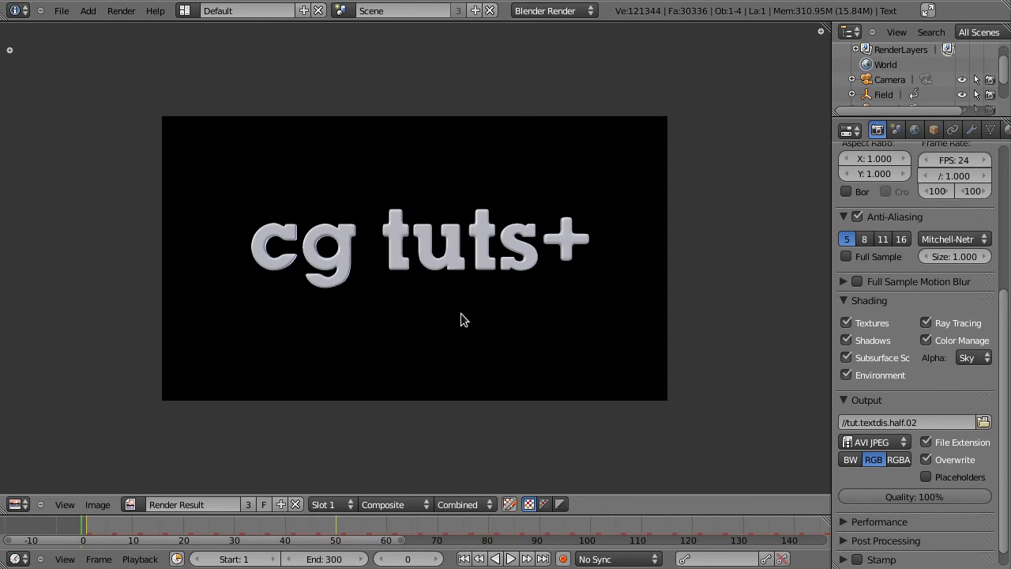
{"action": "key", "text": "Escape"}
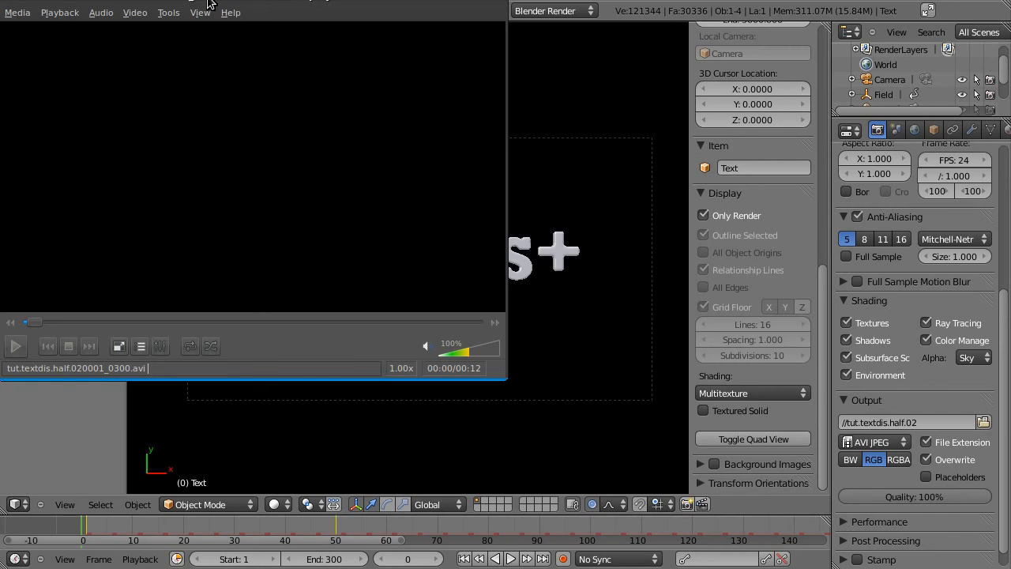
Play tut.textdis.half.020001_0300.avi in VLC, return to Blender, and turn off the render-only viewport display.
{"action": "left_click", "coordinate": [15, 346]}
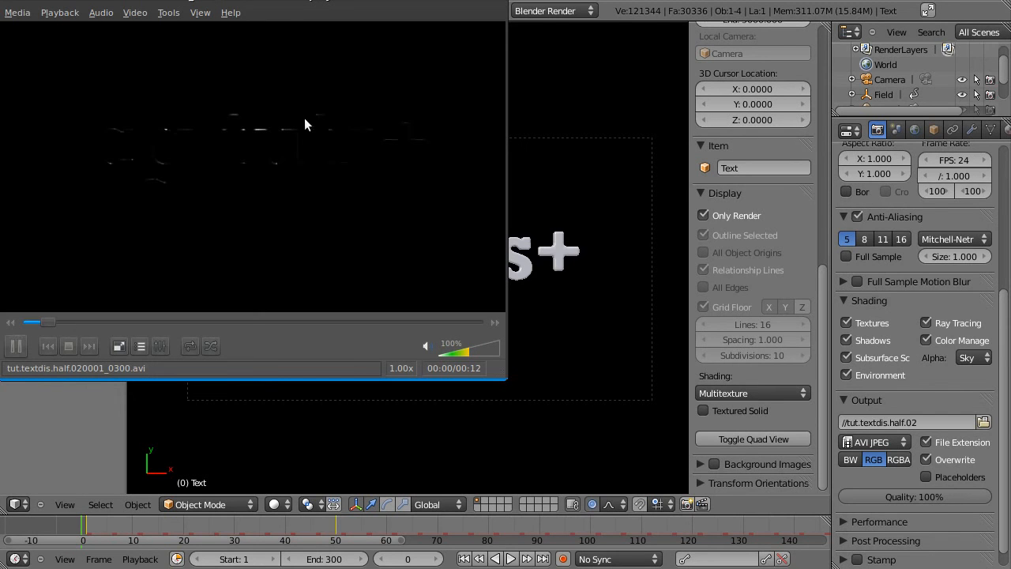
{"action": "left_click_drag", "start_coordinate": [282, 7], "coordinate": [484, 70]}
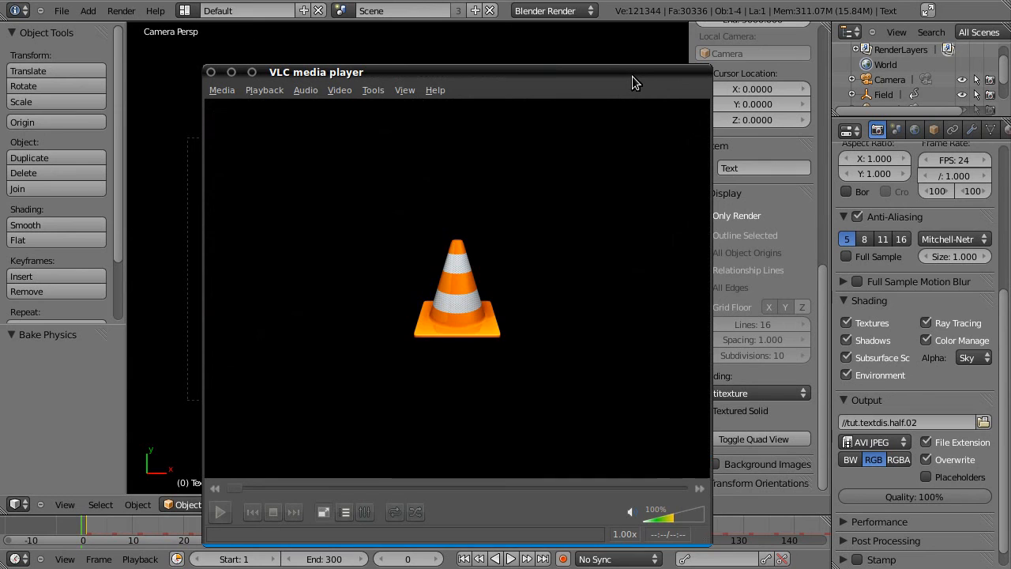
{"action": "left_click_drag", "start_coordinate": [625, 76], "coordinate": [622, 52]}
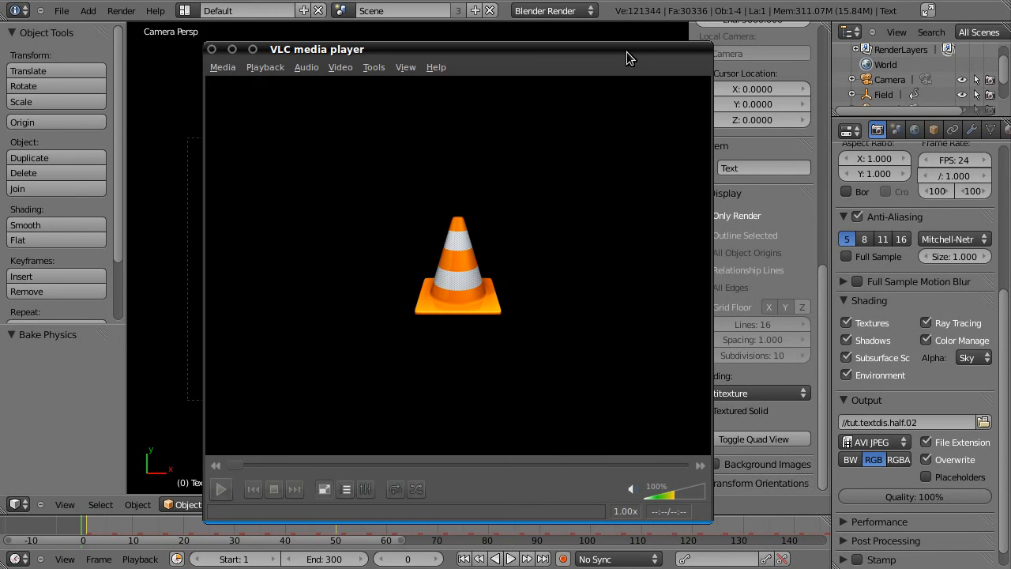
{"action": "left_click", "coordinate": [618, 11]}
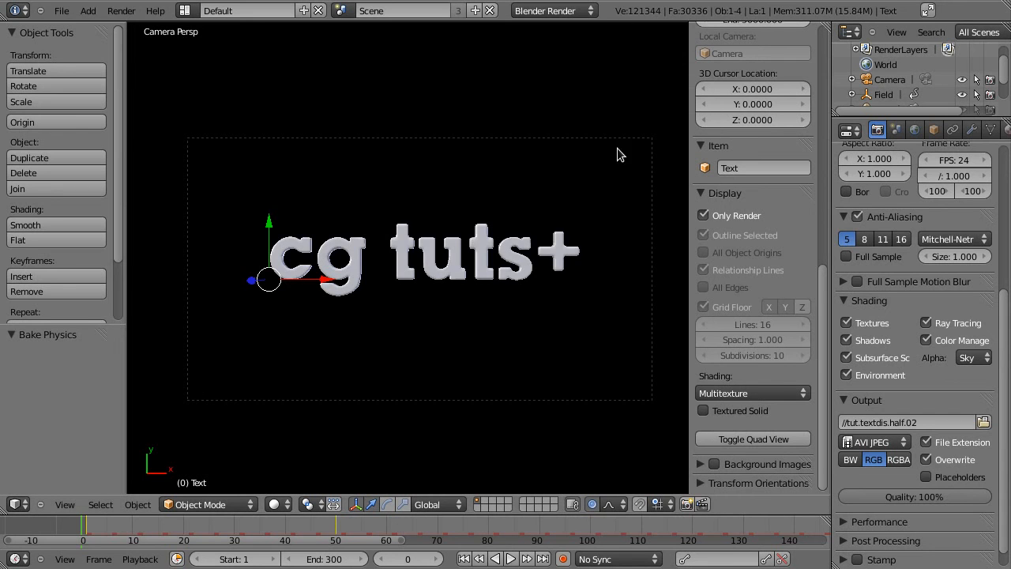
{"action": "left_click", "coordinate": [703, 216]}
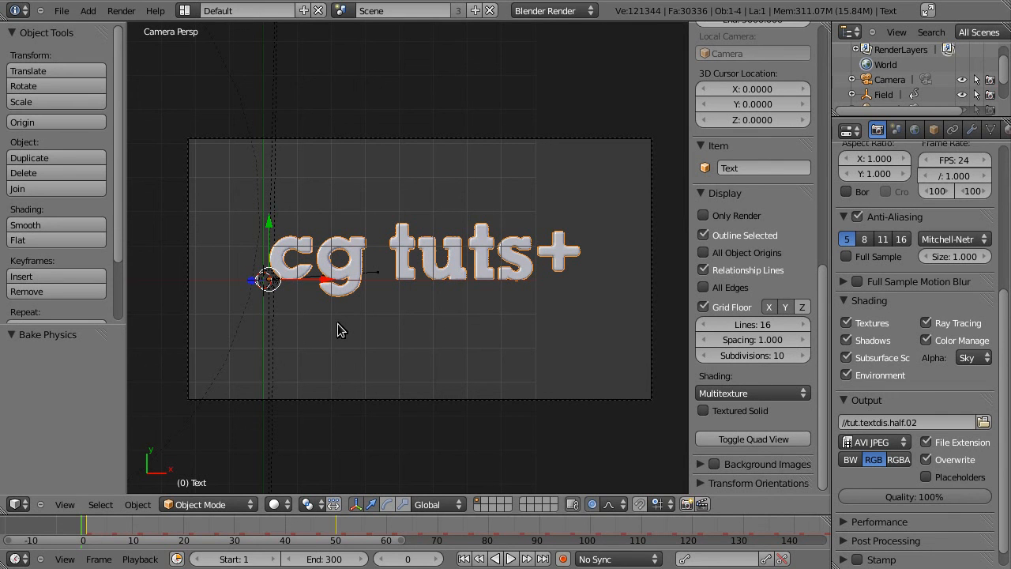
Inspect the text in the right orthographic view while scrubbing the animation to frame 42.
{"action": "key", "text": "KP_3"}
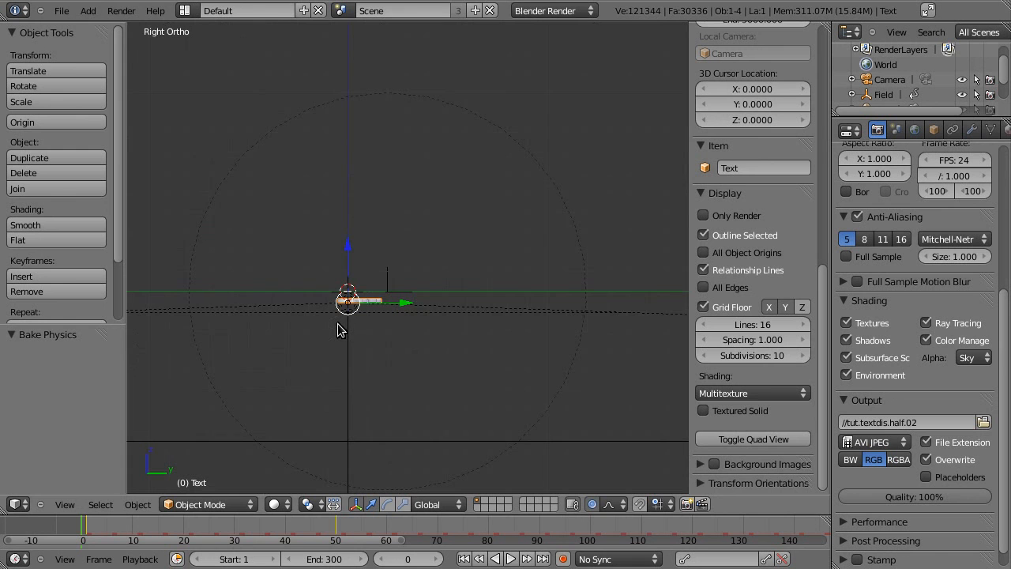
{"action": "scroll", "coordinate": [373, 340], "scroll_direction": "up", "scroll_amount": 4}
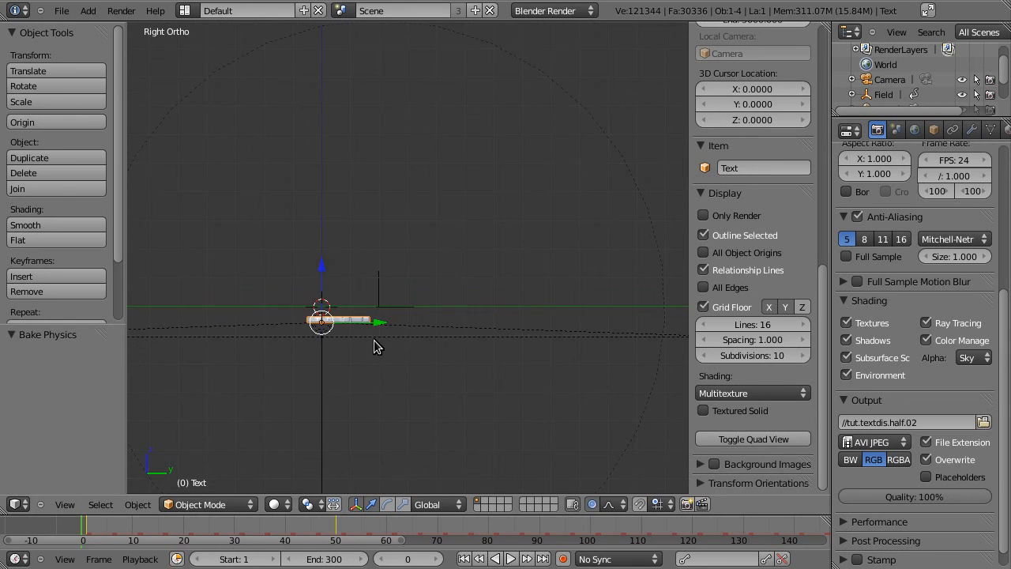
{"action": "middle_click_drag", "start_coordinate": [376, 355], "coordinate": [542, 273], "text": "shift"}
{"action": "left_click_drag", "start_coordinate": [206, 527], "coordinate": [292, 536]}
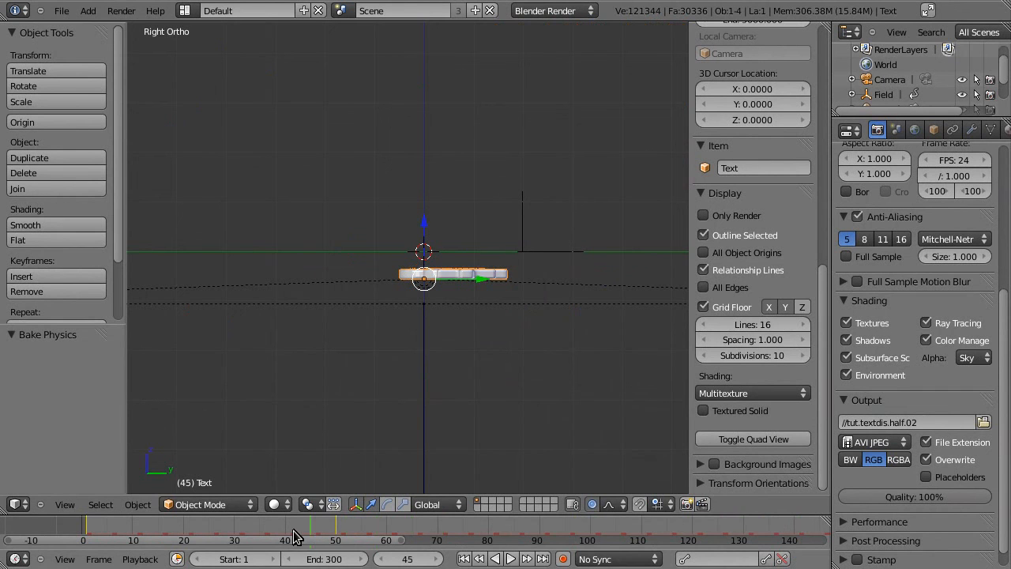
{"action": "scroll", "coordinate": [534, 291], "scroll_direction": "down", "scroll_amount": 4}
{"action": "scroll", "coordinate": [535, 291], "scroll_direction": "up", "scroll_amount": 7}
{"action": "scroll", "coordinate": [535, 290], "scroll_direction": "up", "scroll_amount": 3}
{"action": "scroll", "coordinate": [541, 283], "scroll_direction": "down", "scroll_amount": 10}
{"action": "scroll", "coordinate": [541, 292], "scroll_direction": "up", "scroll_amount": 5}
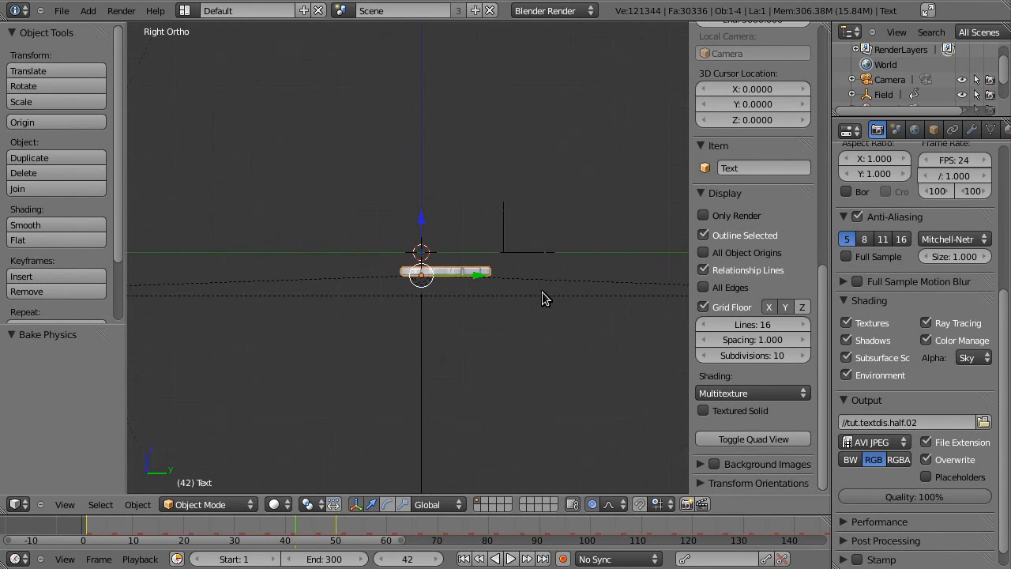
Select the Field force object, inspect its extent around the text, and scrub the animation back to frame 17.
{"action": "right_click", "coordinate": [521, 251]}
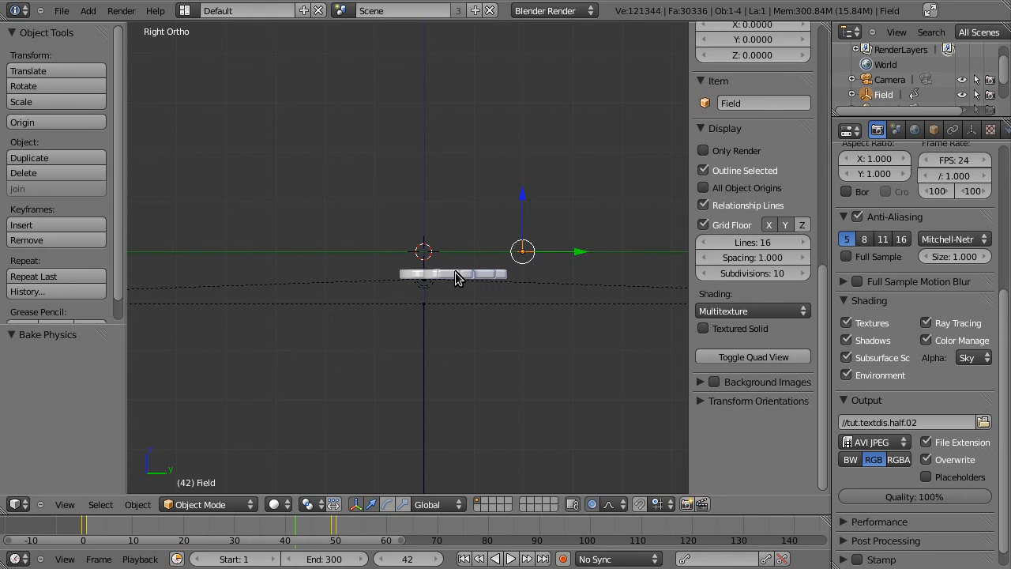
{"action": "scroll", "coordinate": [474, 271], "scroll_direction": "down", "scroll_amount": 5}
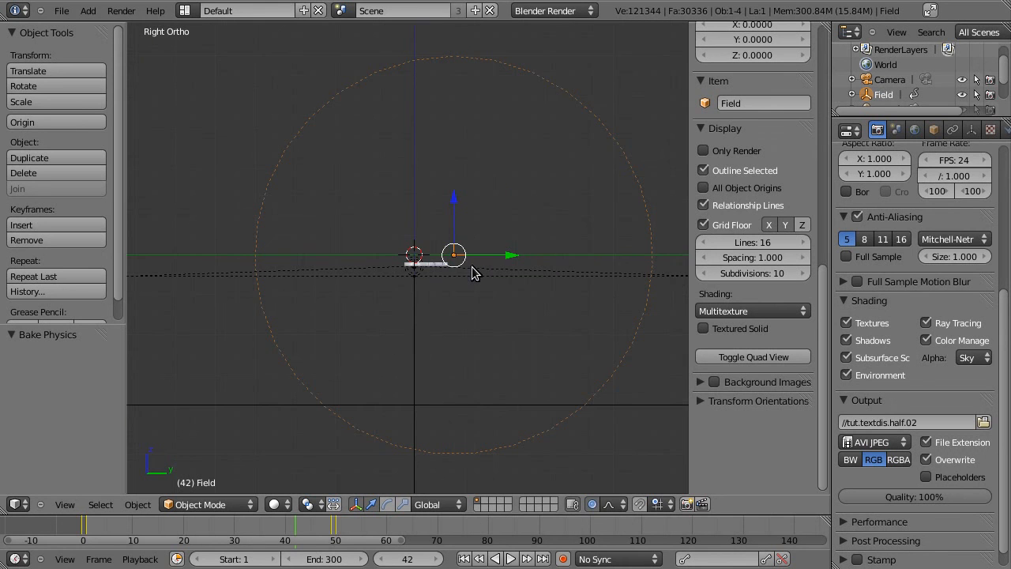
{"action": "left_click", "coordinate": [312, 525]}
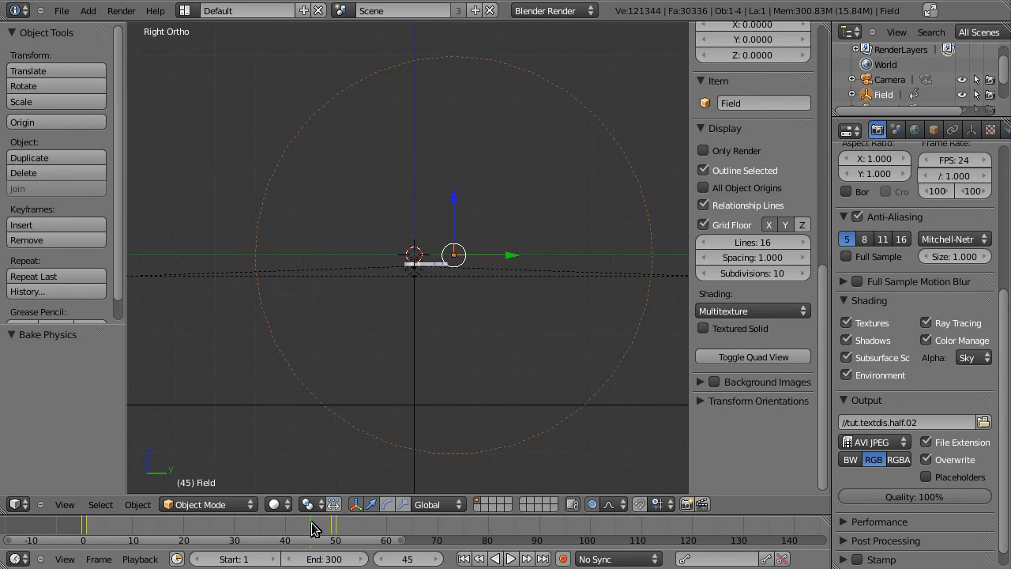
{"action": "left_click_drag", "start_coordinate": [311, 522], "coordinate": [167, 522]}
{"action": "scroll", "coordinate": [515, 357], "scroll_direction": "up", "scroll_amount": 8}
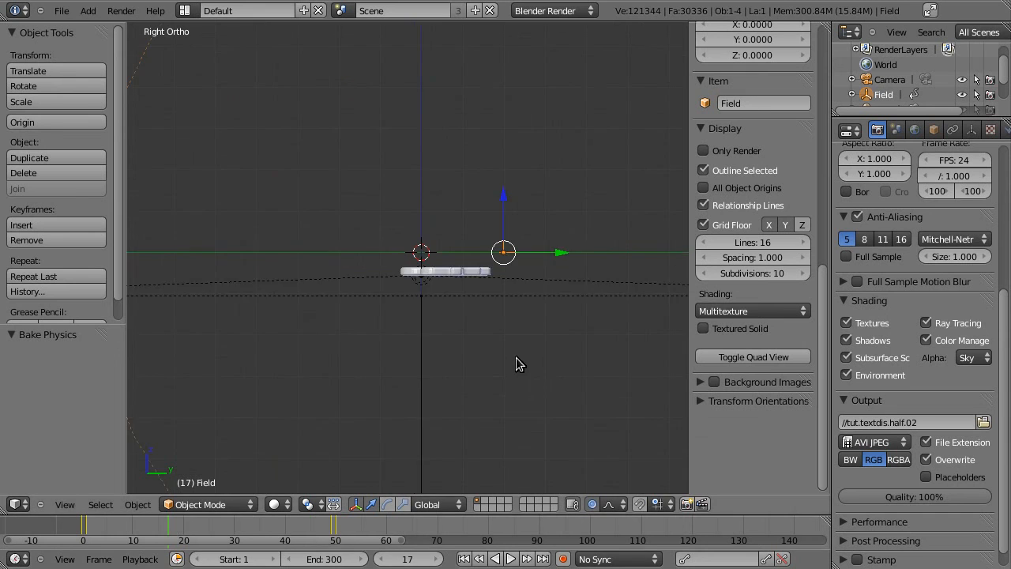
Select the Spot lamp, show its lamp settings, and go to frame 226 to compare its reach with the scattered particles.
{"action": "right_click", "coordinate": [311, 303]}
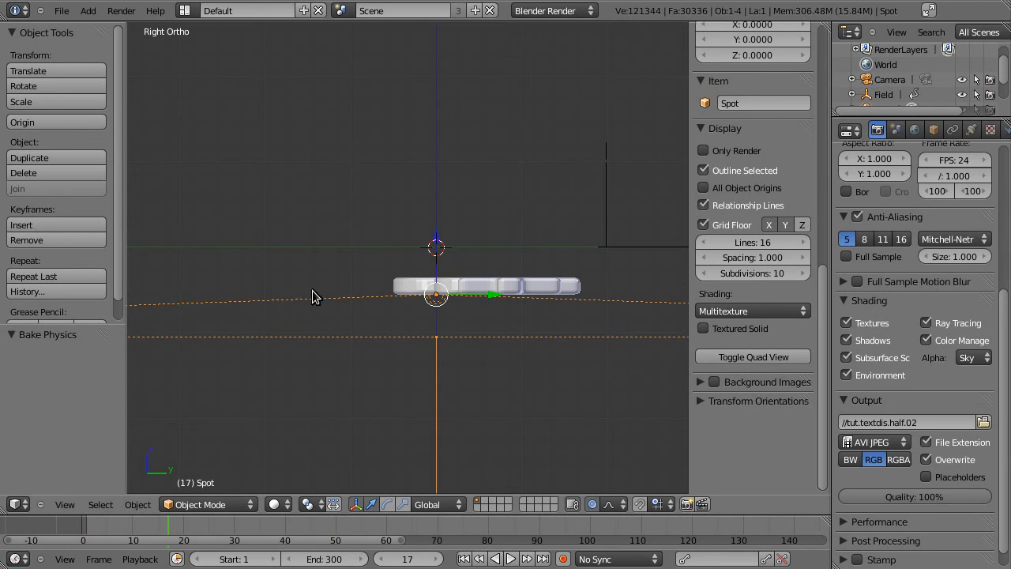
{"action": "scroll", "coordinate": [550, 403], "scroll_direction": "down", "scroll_amount": 4}
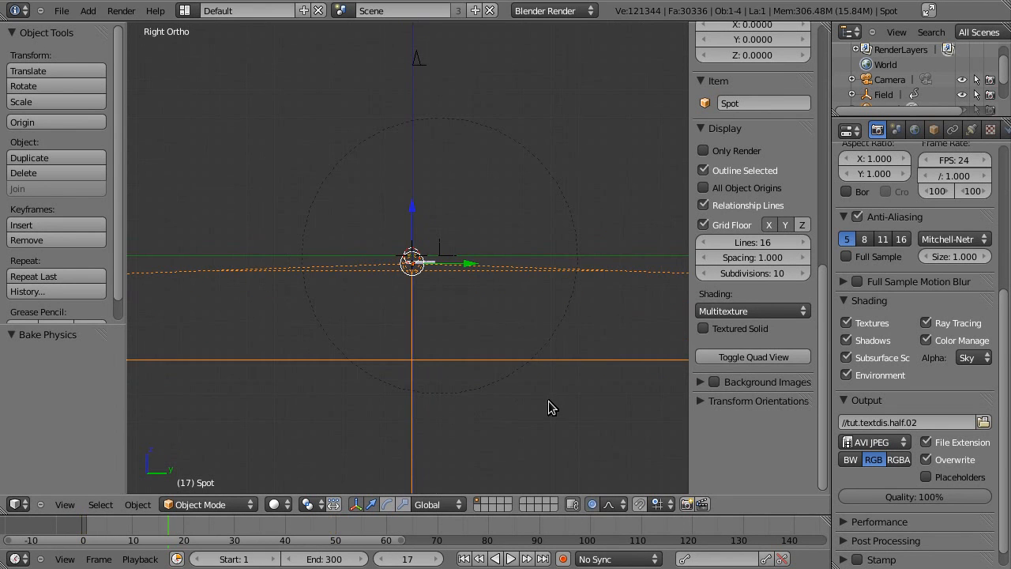
{"action": "scroll", "coordinate": [916, 237], "scroll_direction": "up", "scroll_amount": 4}
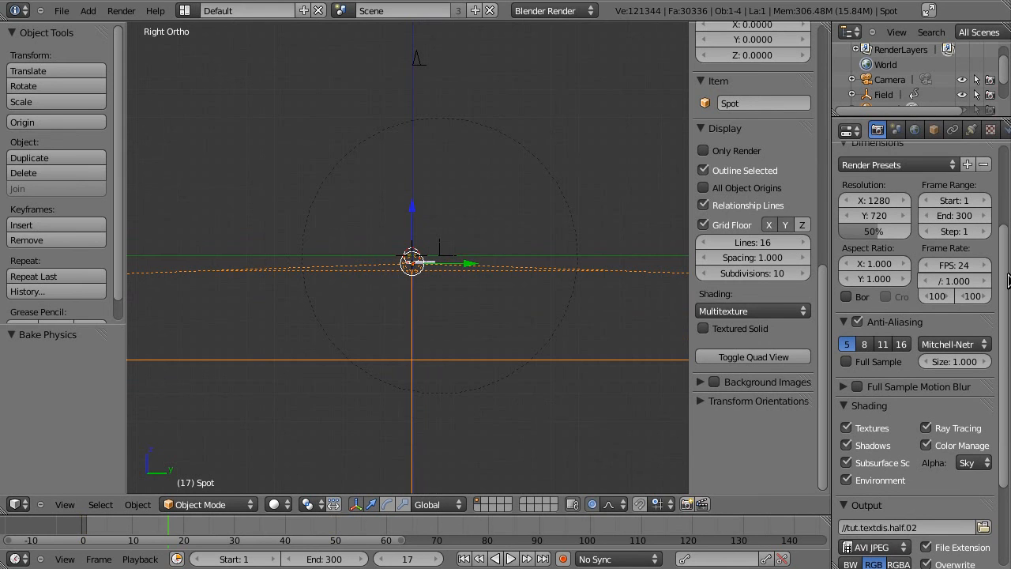
{"action": "left_click", "coordinate": [971, 130]}
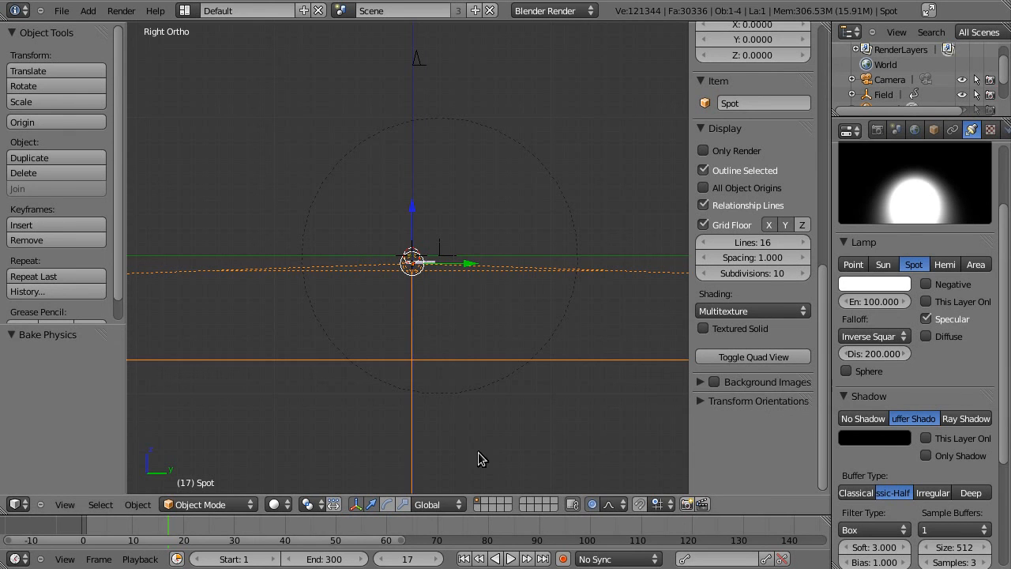
{"action": "left_click_drag", "start_coordinate": [368, 541], "coordinate": [716, 545]}
{"action": "left_click", "coordinate": [766, 530]}
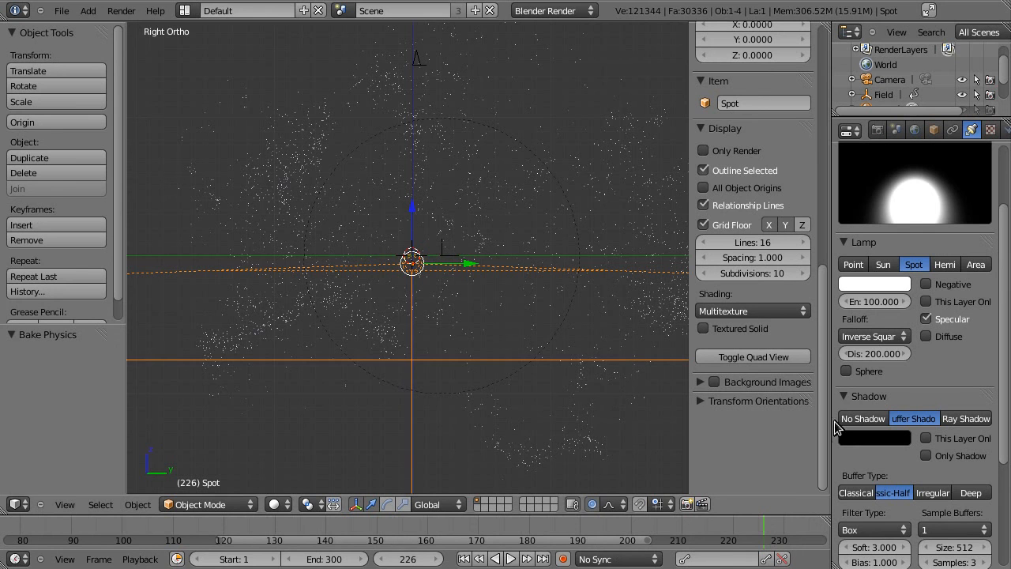
Try a Spot lamp distance of 100, and set it back to 200.
{"action": "left_click", "coordinate": [866, 352]}
{"action": "type", "text": "100"}
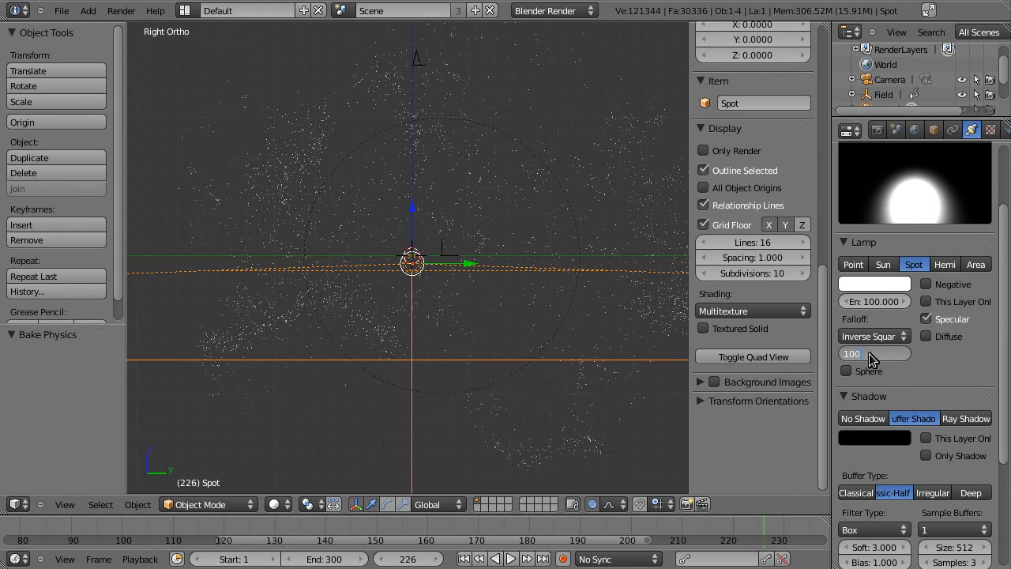
{"action": "key", "text": "Return"}
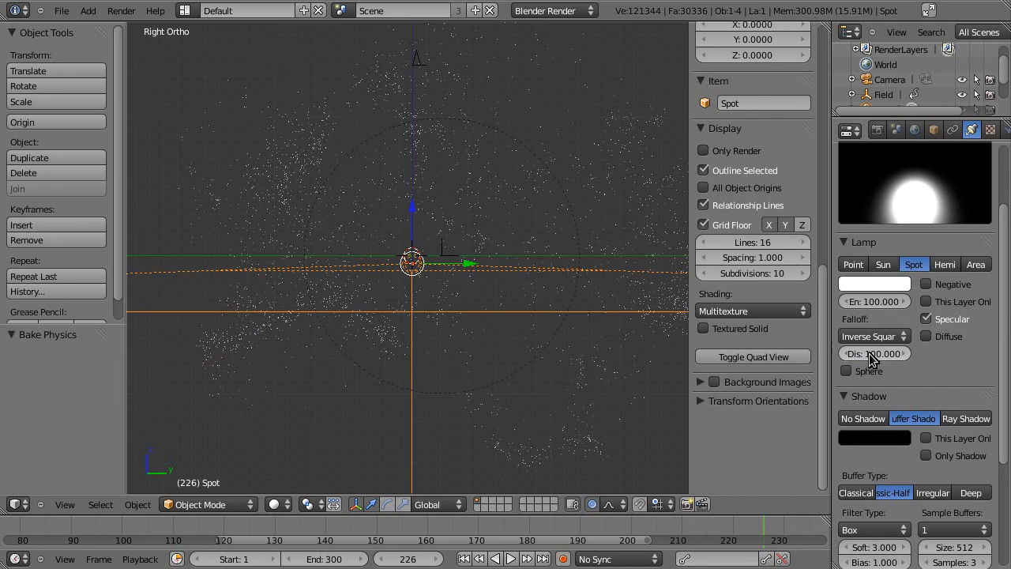
{"action": "left_click", "coordinate": [871, 358]}
{"action": "type", "text": "200"}
{"action": "key", "text": "Return"}
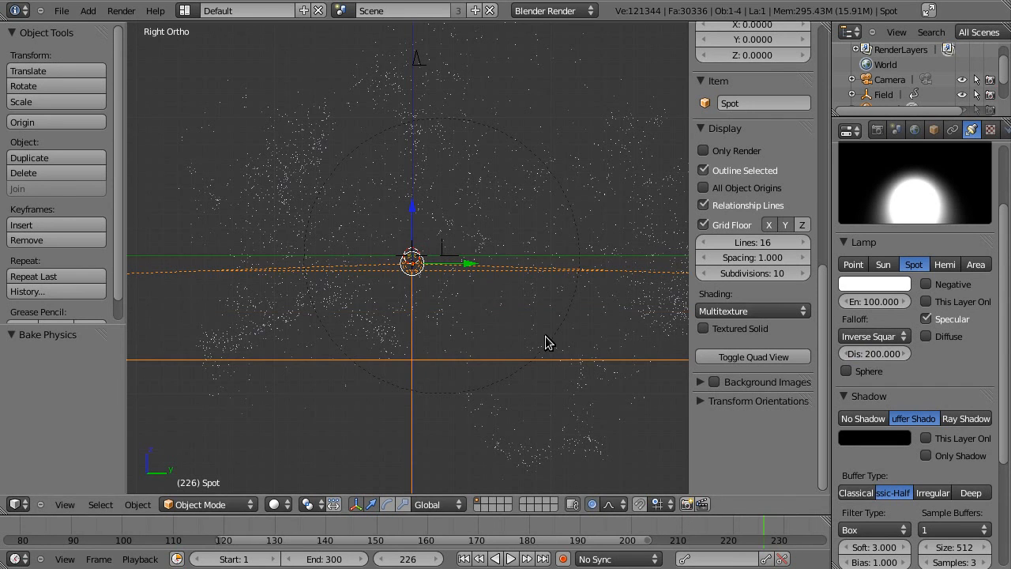
Return to frame 0 in the camera view, deselect all objects, and save the file.
{"action": "left_click_drag", "start_coordinate": [338, 540], "coordinate": [0, 540]}
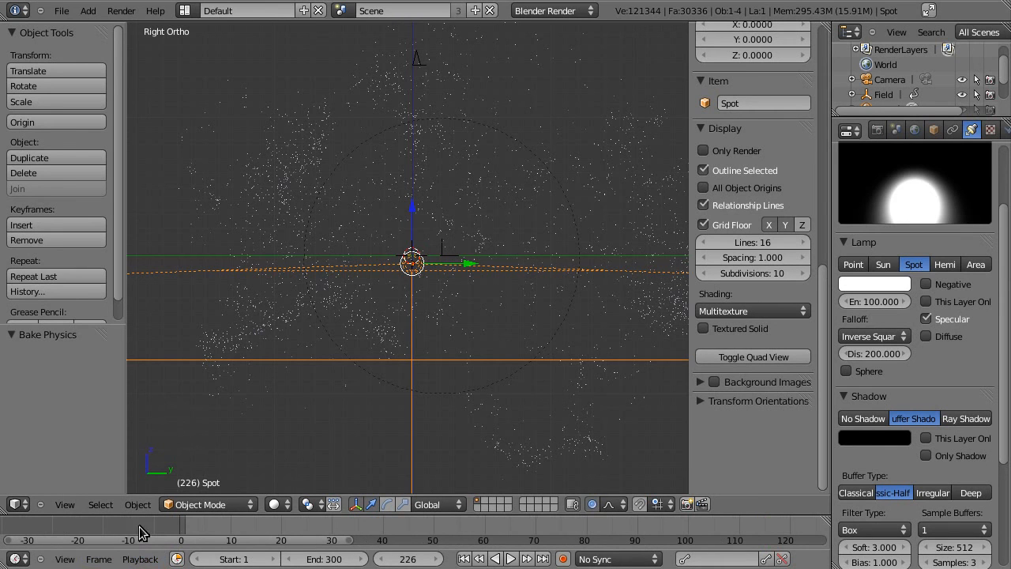
{"action": "left_click", "coordinate": [163, 534]}
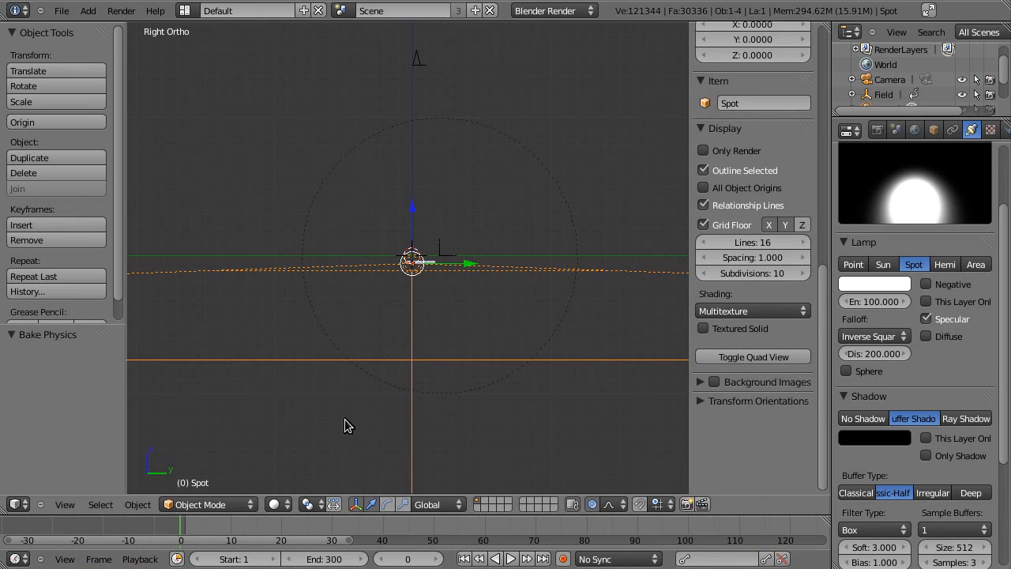
{"action": "key", "text": "KP_0"}
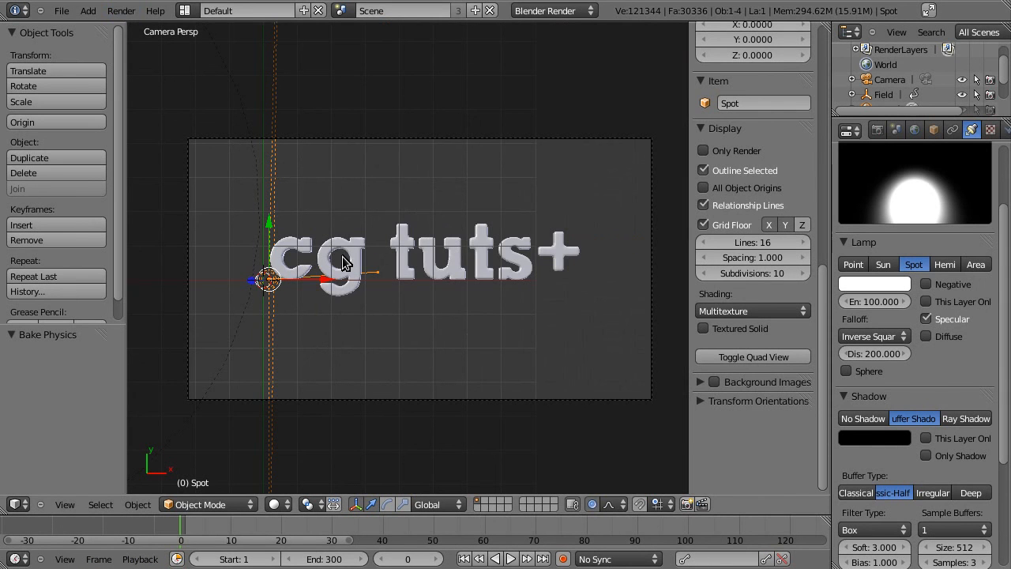
{"action": "key", "text": "a"}
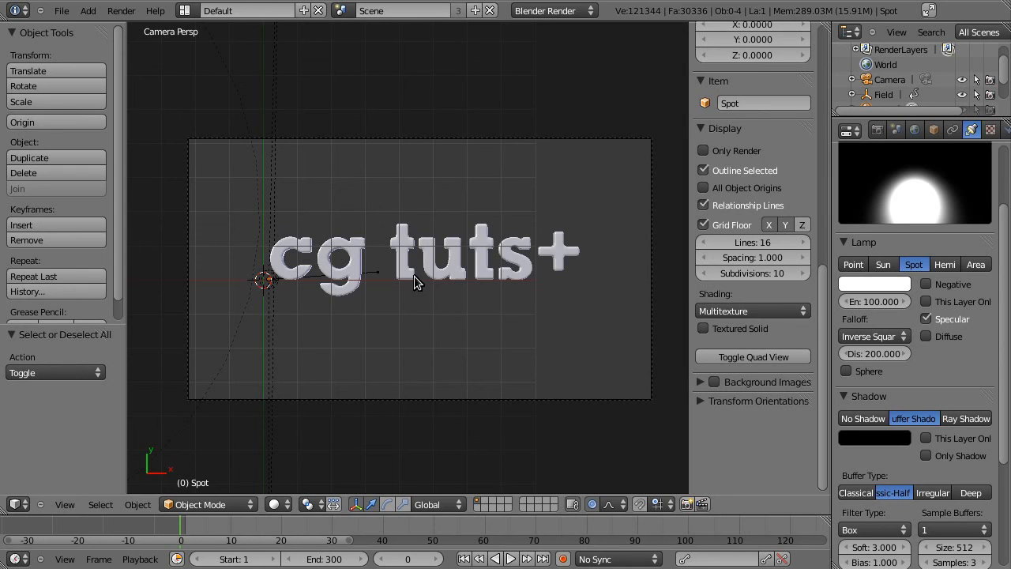
{"action": "left_click", "coordinate": [61, 10]}
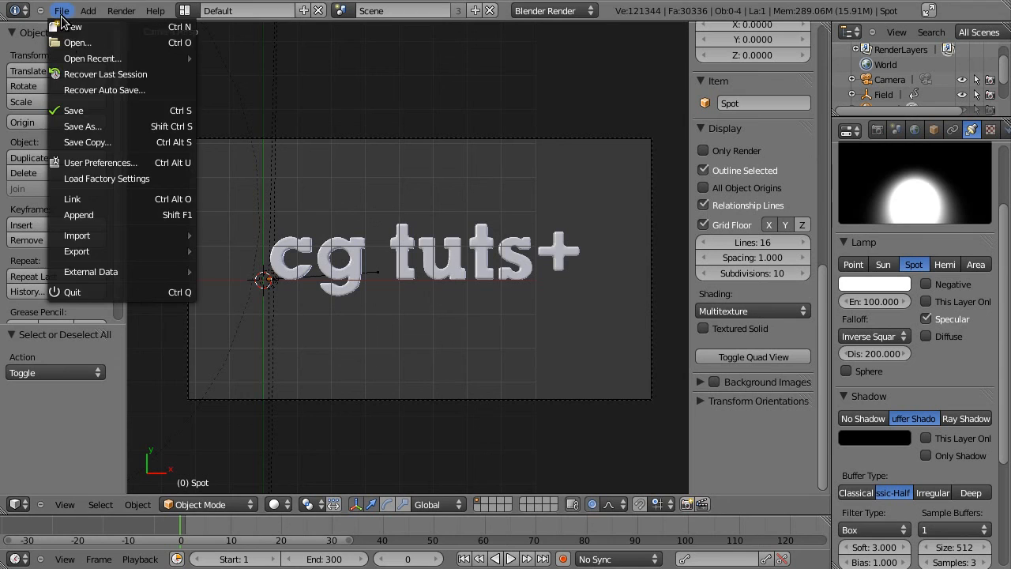
{"action": "left_click", "coordinate": [79, 119]}
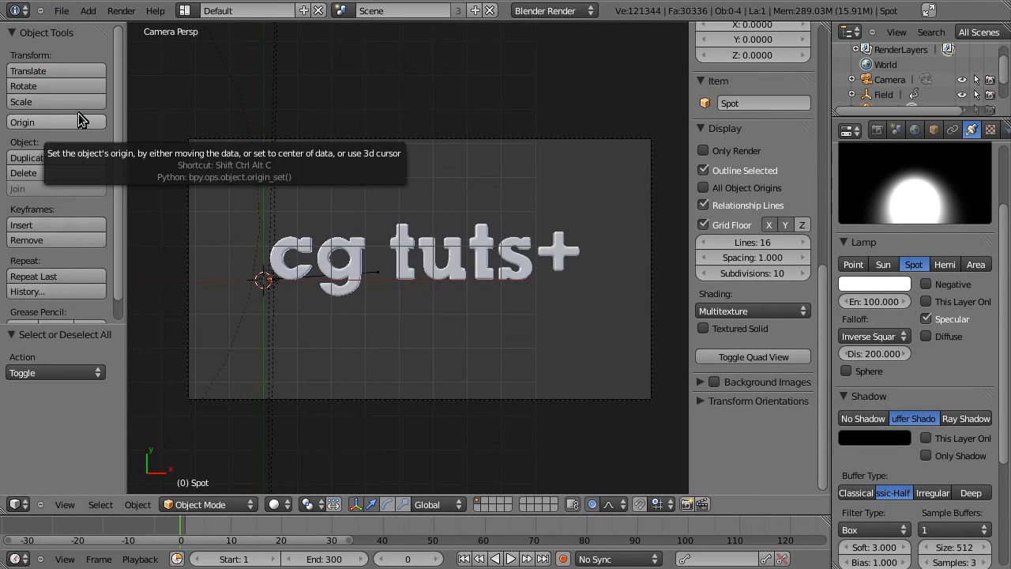